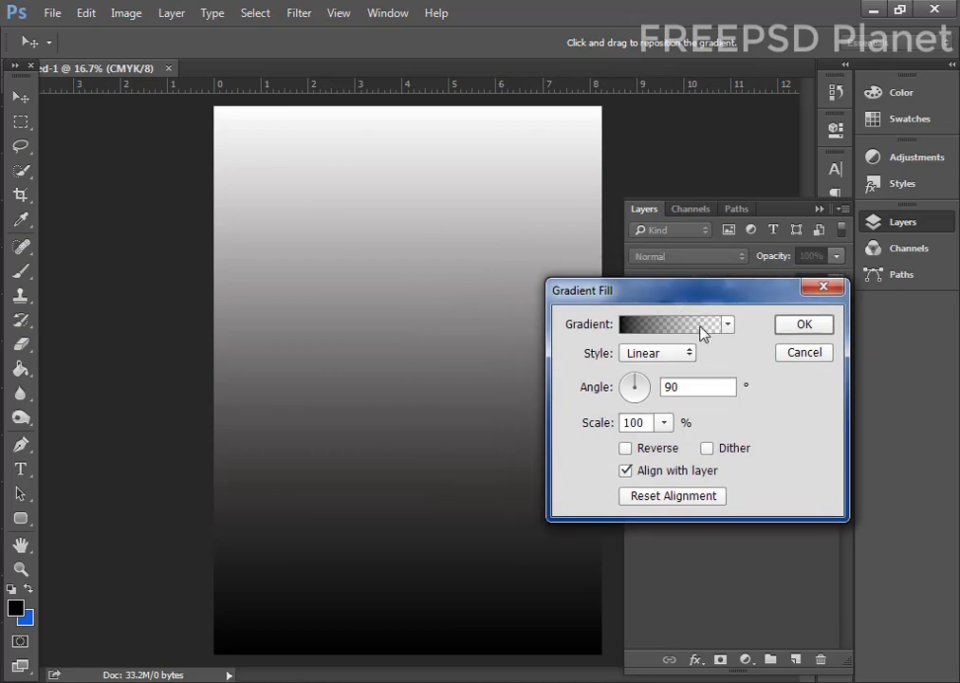
Edit the gradient fill's gradient and base it on the Foreground to Background preset.
{"action": "left_click", "coordinate": [701, 327]}
{"action": "double_click", "coordinate": [565, 442]}
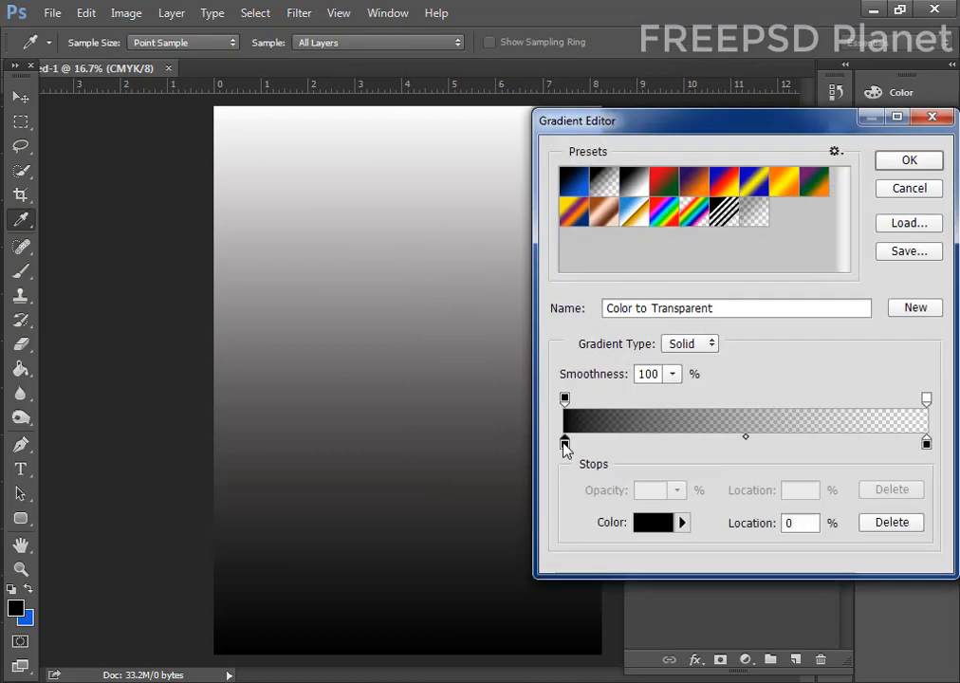
{"action": "left_click", "coordinate": [837, 357]}
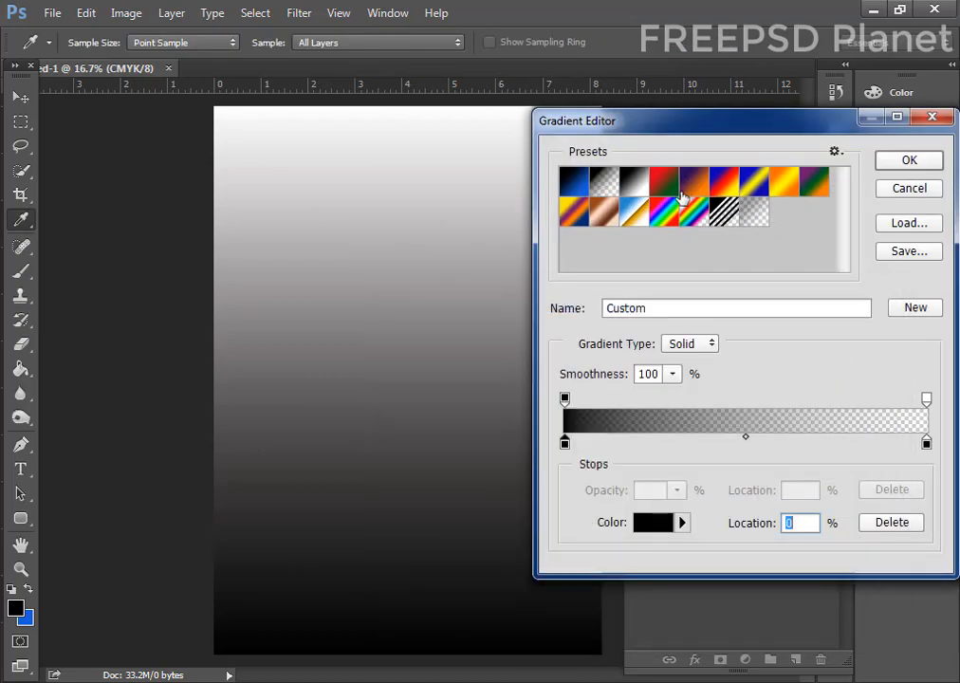
{"action": "left_click", "coordinate": [570, 188]}
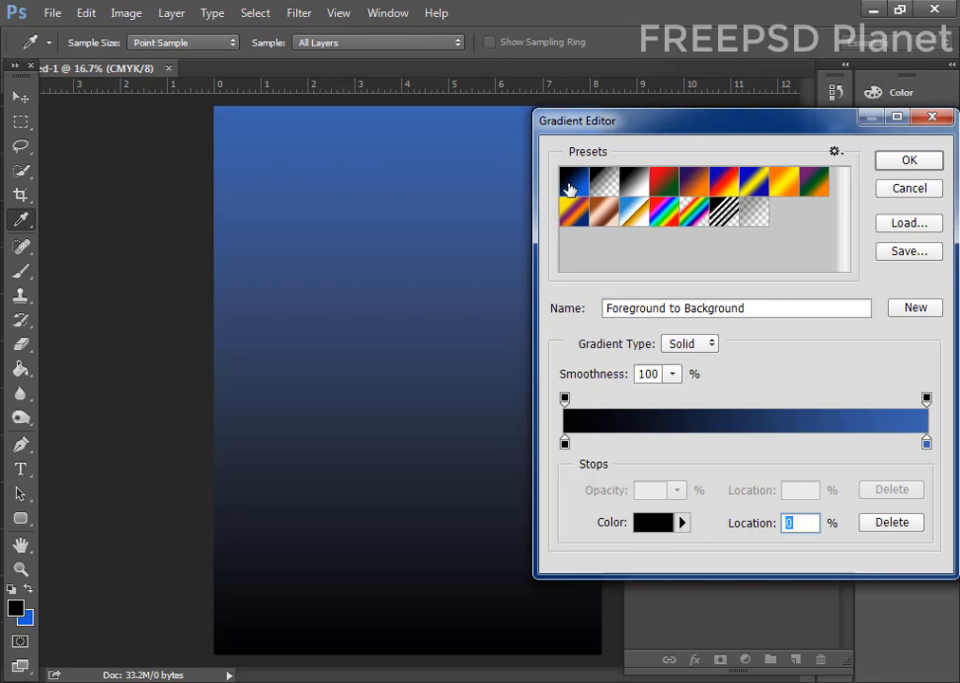
Change the gradient's black starting colour stop to a vivid hot pink.
{"action": "double_click", "coordinate": [564, 443]}
{"action": "left_click", "coordinate": [658, 345]}
{"action": "left_click", "coordinate": [621, 347]}
{"action": "left_click", "coordinate": [613, 340]}
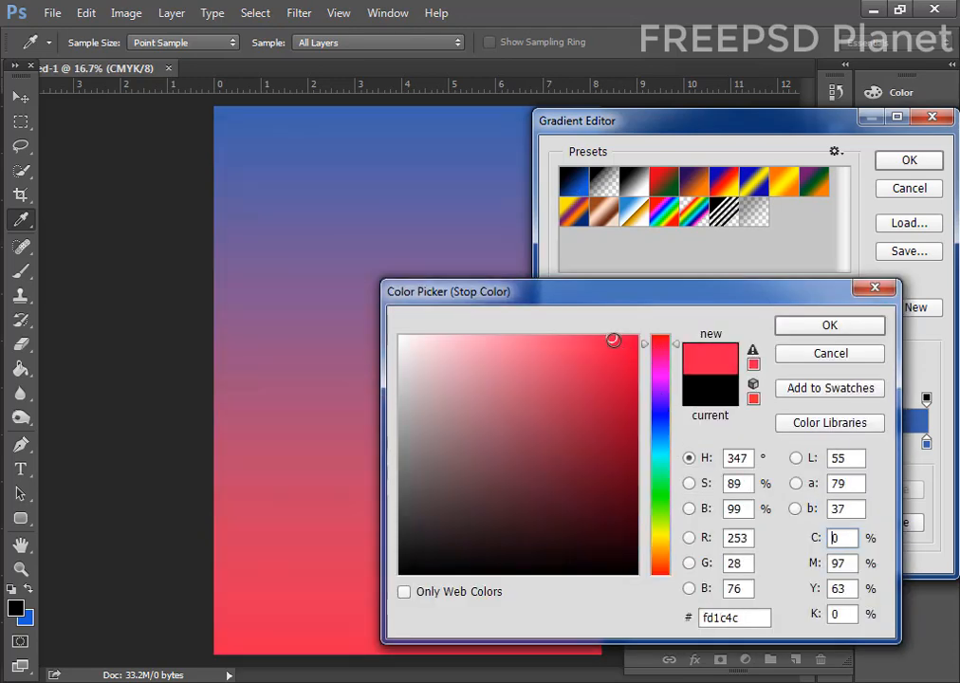
{"action": "left_click", "coordinate": [624, 432]}
{"action": "left_click", "coordinate": [663, 569]}
{"action": "left_click", "coordinate": [662, 358]}
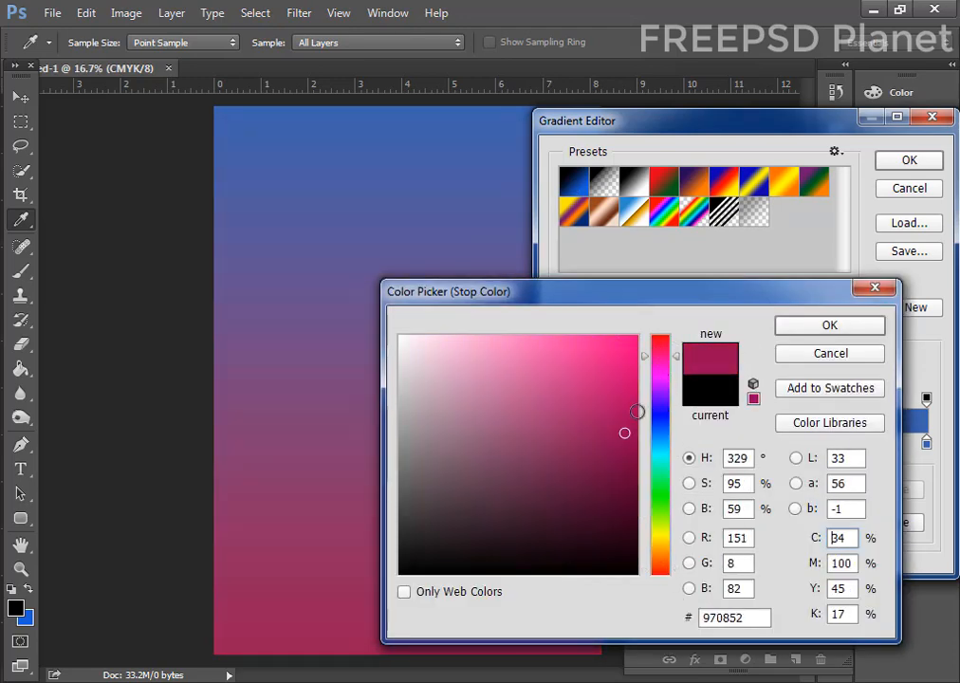
{"action": "left_click", "coordinate": [633, 339]}
{"action": "left_click", "coordinate": [830, 325]}
Change the gradient's blue end colour stop to a pale pink and accept the edited gradient.
{"action": "double_click", "coordinate": [927, 443]}
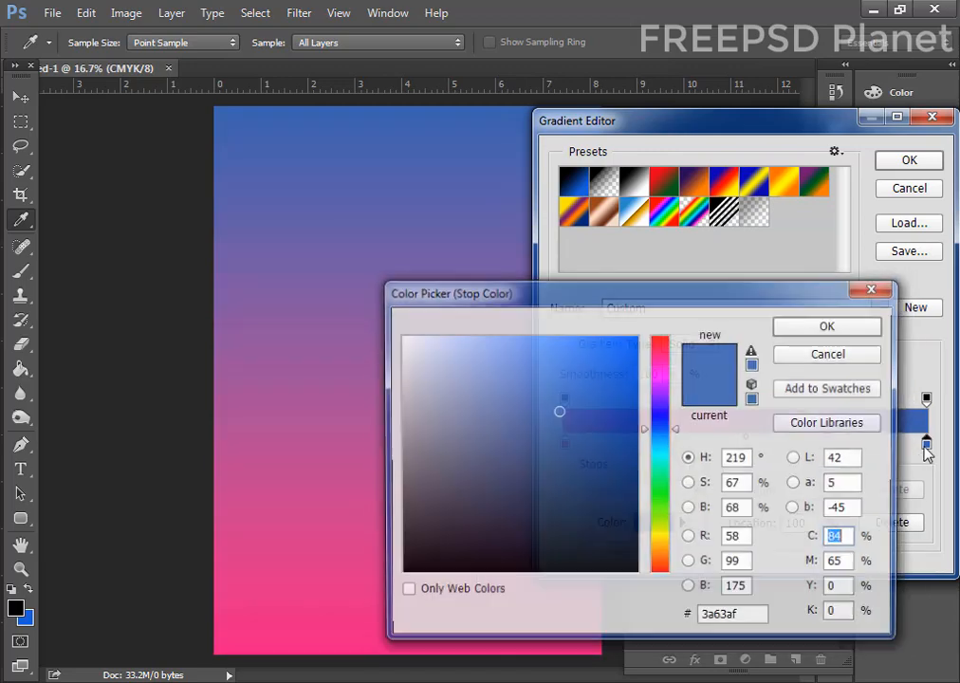
{"action": "left_click", "coordinate": [661, 353]}
{"action": "left_click", "coordinate": [461, 346]}
{"action": "left_click_drag", "start_coordinate": [461, 346], "coordinate": [450, 342]}
{"action": "left_click", "coordinate": [829, 328]}
{"action": "left_click", "coordinate": [702, 346]}
{"action": "left_click", "coordinate": [783, 366]}
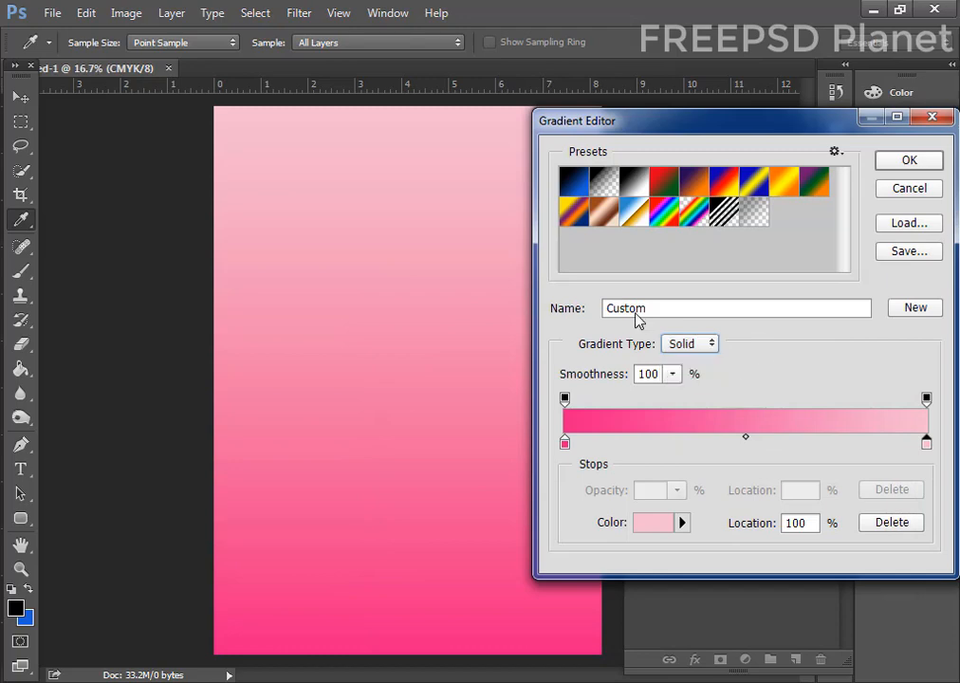
{"action": "left_click", "coordinate": [631, 310]}
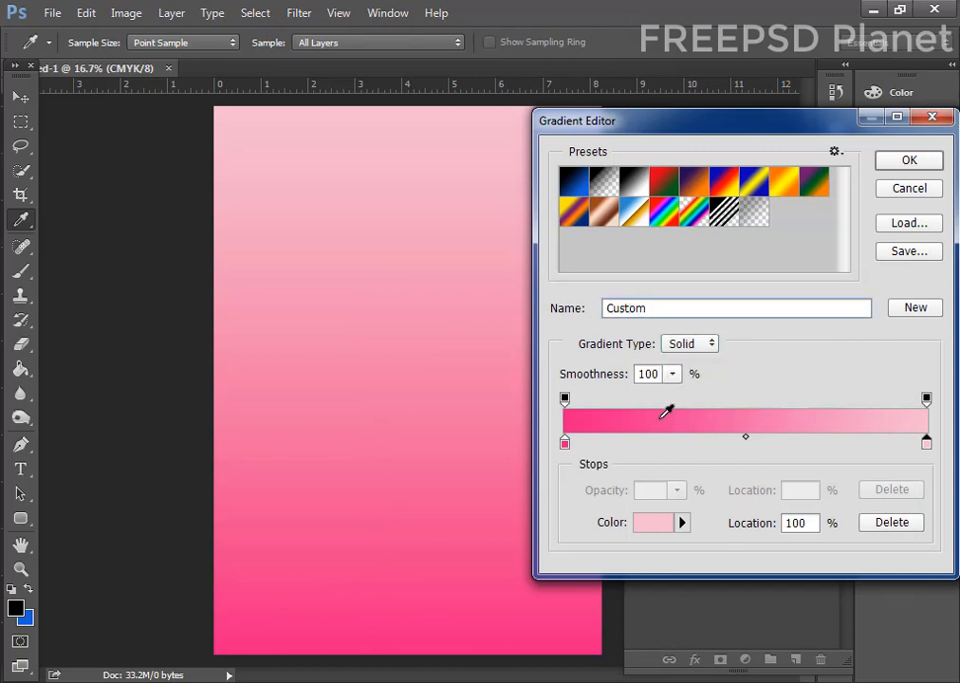
{"action": "key", "text": "ctrl+a"}
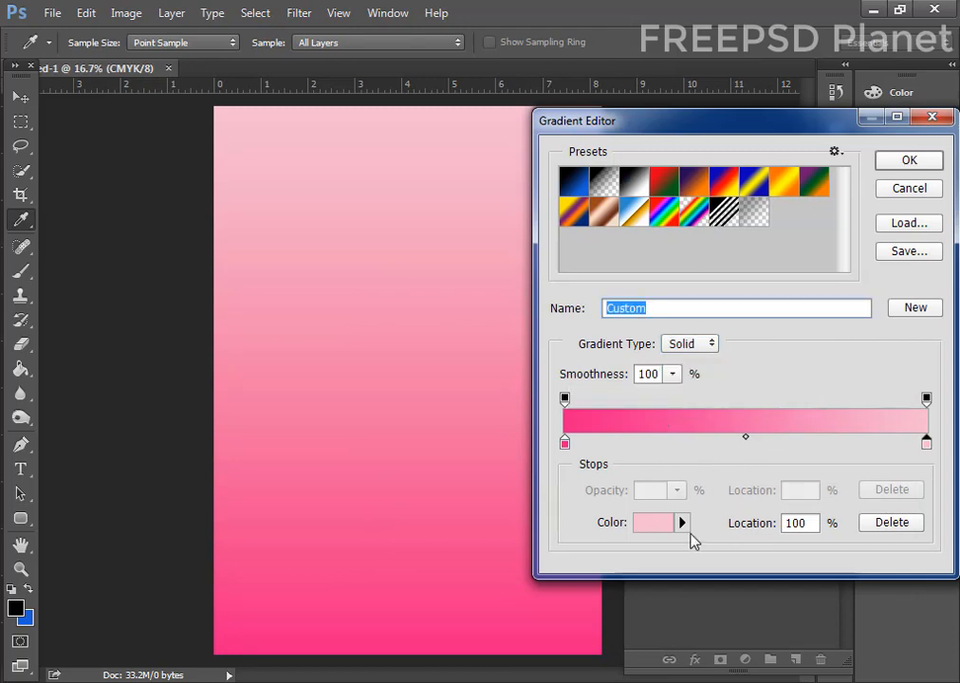
{"action": "left_click", "coordinate": [906, 161]}
Give the gradient fill a radial style at an angle of 86.63°, reverse its colours and apply it.
{"action": "left_click", "coordinate": [654, 353]}
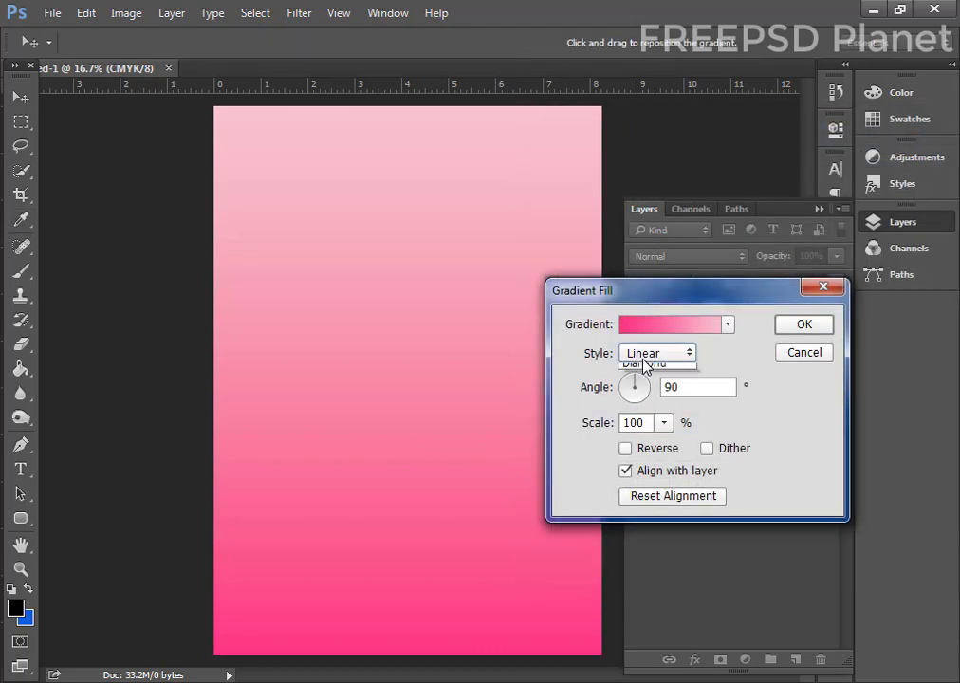
{"action": "left_click", "coordinate": [644, 385]}
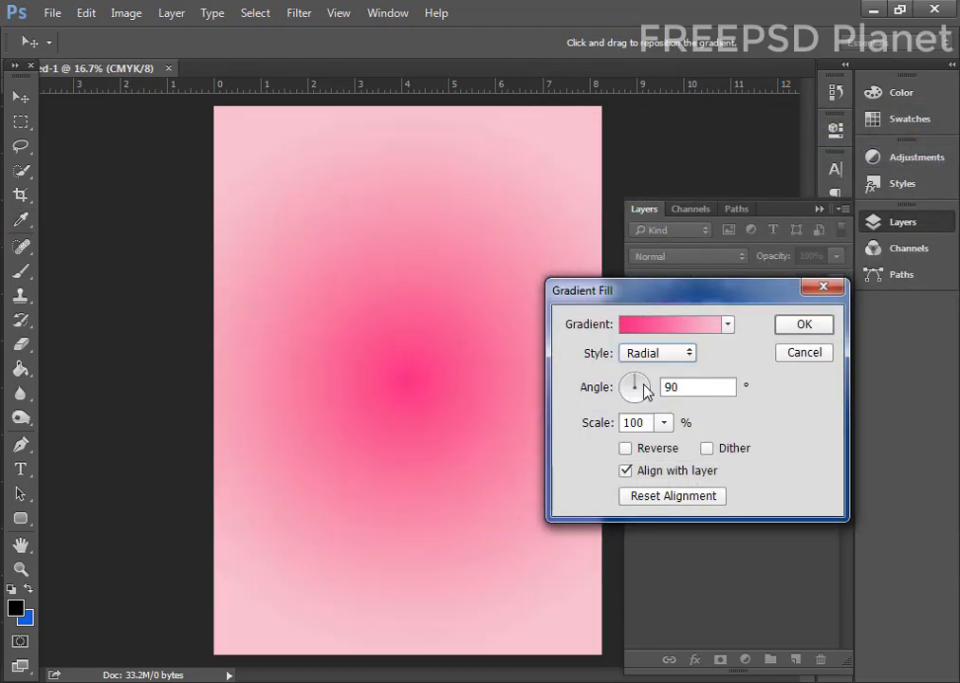
{"action": "mouse_move", "coordinate": [636, 377]}
{"action": "left_mouse_down"}
{"action": "mouse_move", "coordinate": [625, 383]}
{"action": "mouse_move", "coordinate": [643, 371]}
{"action": "mouse_move", "coordinate": [635, 379]}
{"action": "left_mouse_up"}
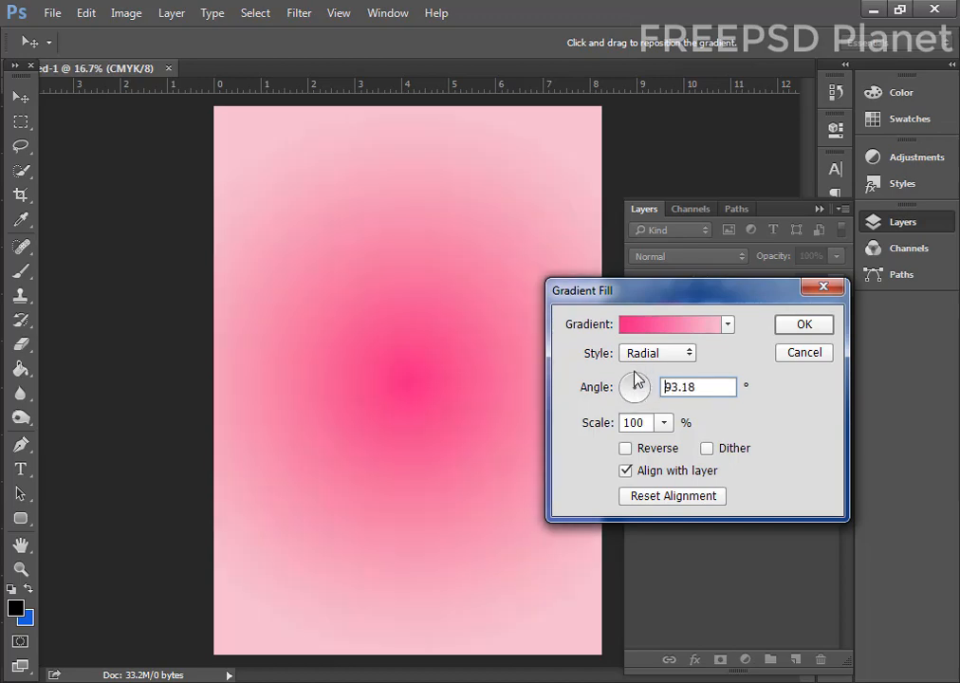
{"action": "left_click", "coordinate": [625, 448]}
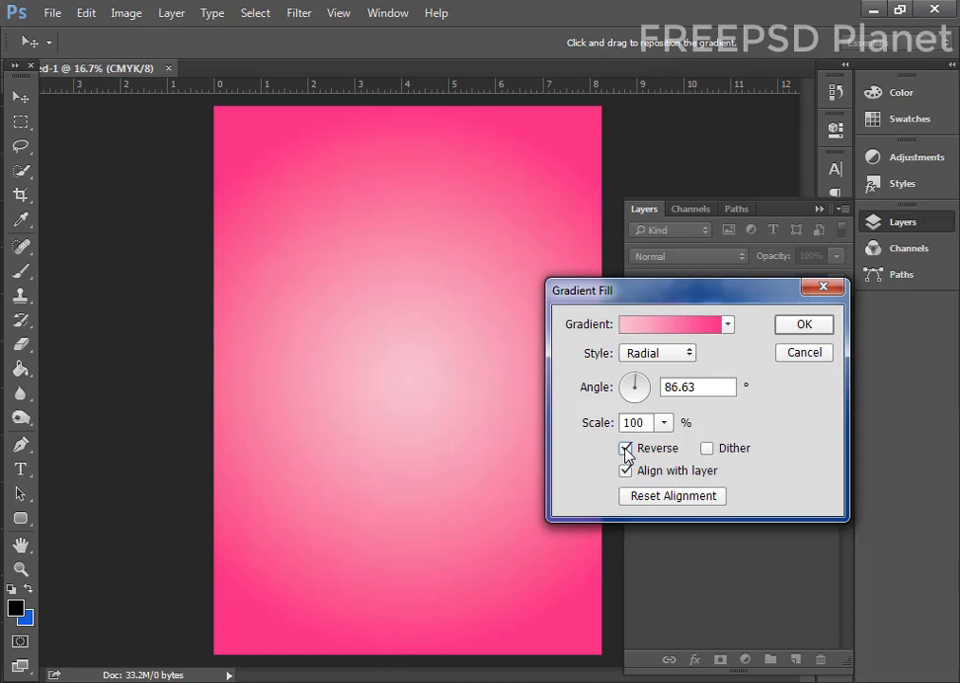
{"action": "left_click", "coordinate": [797, 326]}
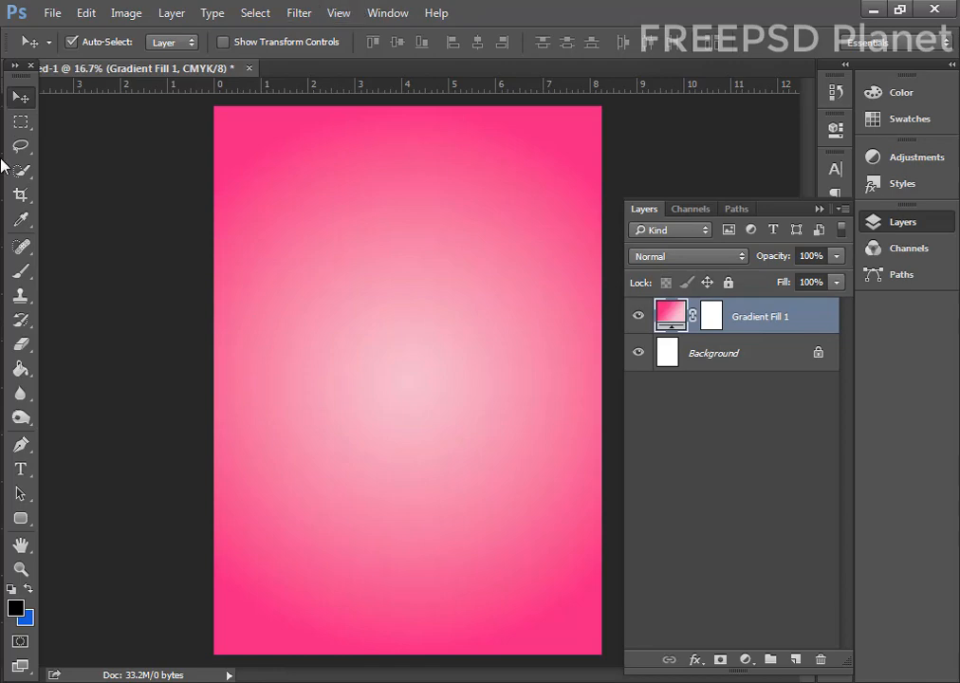
Draw a thin horizontal rectangle about 1948 by 7 px near the page's upper edge and choose the dotted stroke style.
{"action": "left_click", "coordinate": [871, 621]}
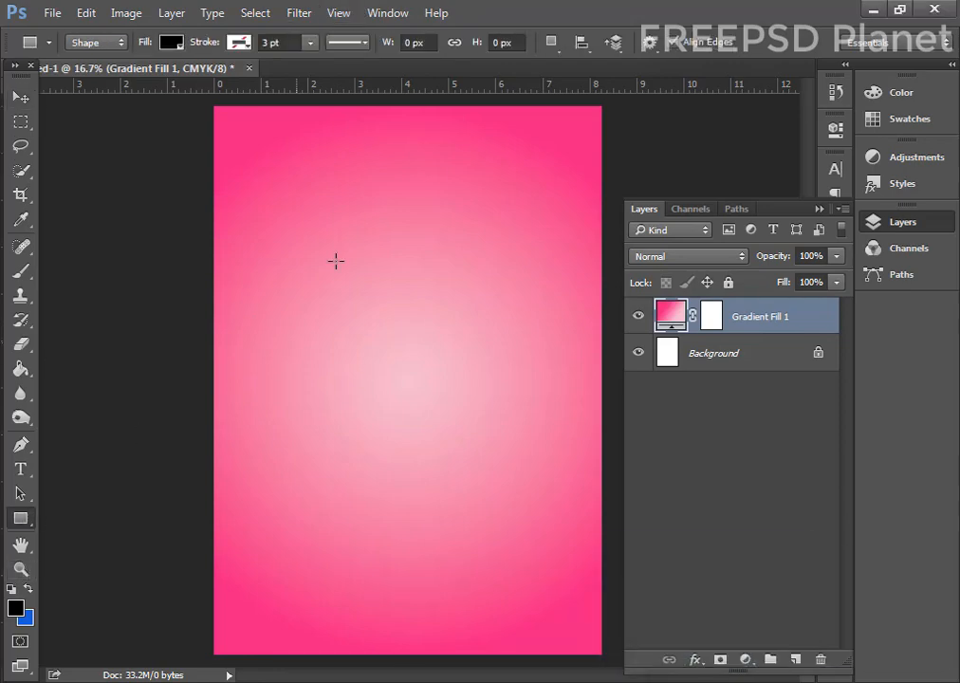
{"action": "left_click_drag", "start_coordinate": [271, 169], "coordinate": [575, 169]}
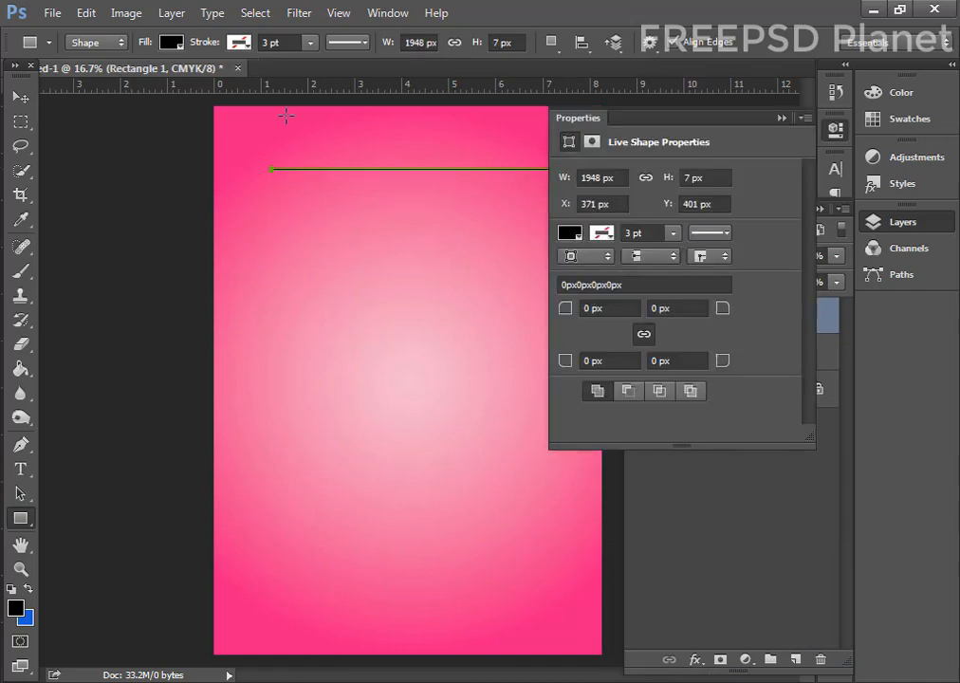
{"action": "left_click", "coordinate": [713, 234]}
{"action": "left_click", "coordinate": [692, 323]}
{"action": "left_click", "coordinate": [659, 350]}
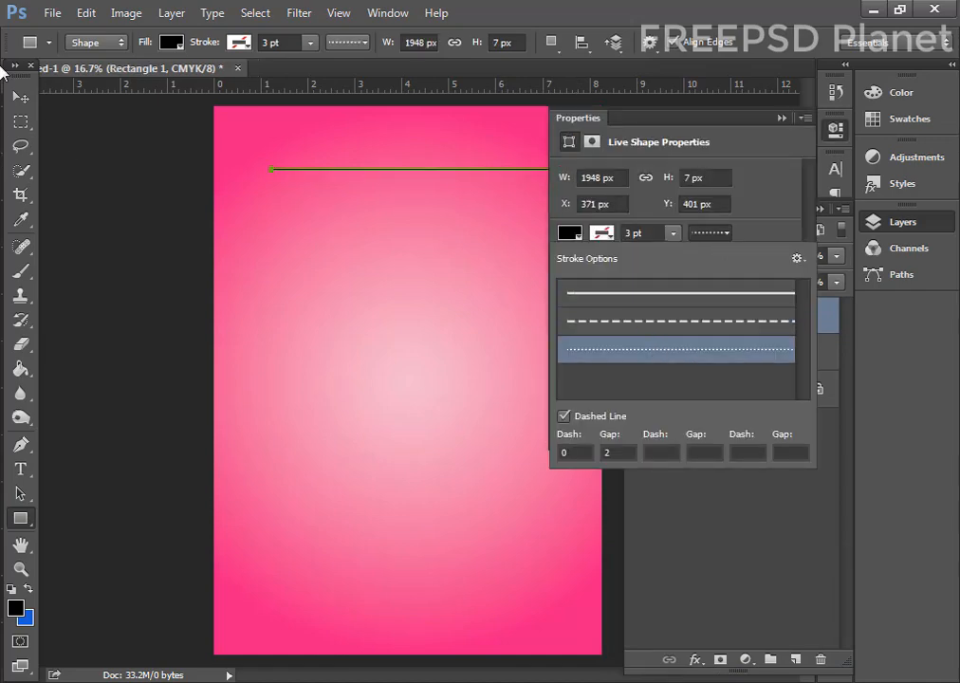
Remove the thin rectangle's fill and give it a yellow stroke in the dashed style.
{"action": "left_click", "coordinate": [20, 96]}
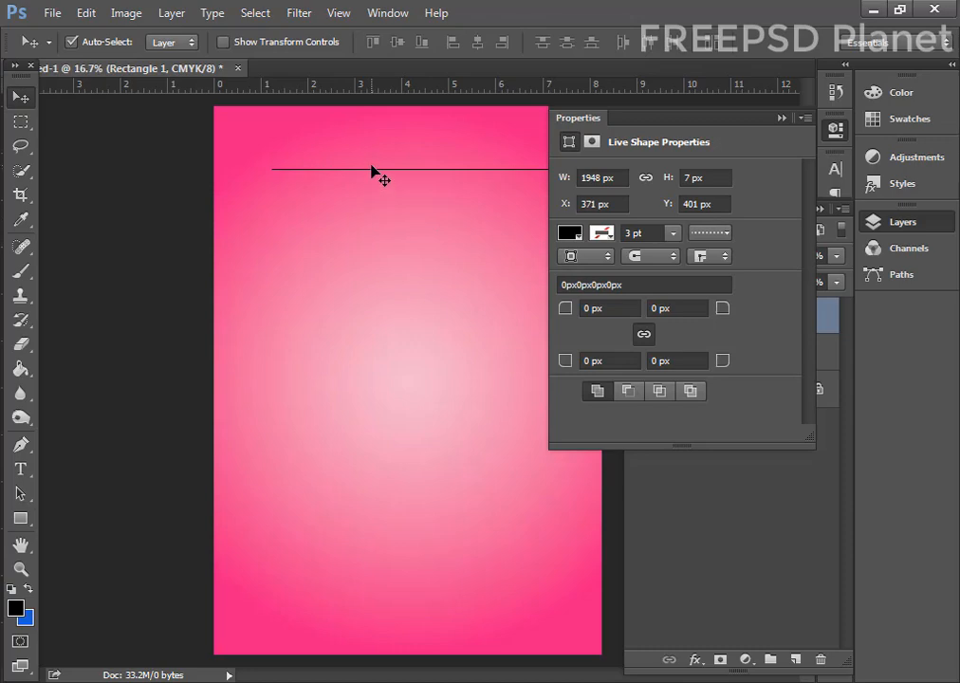
{"action": "left_click", "coordinate": [570, 233]}
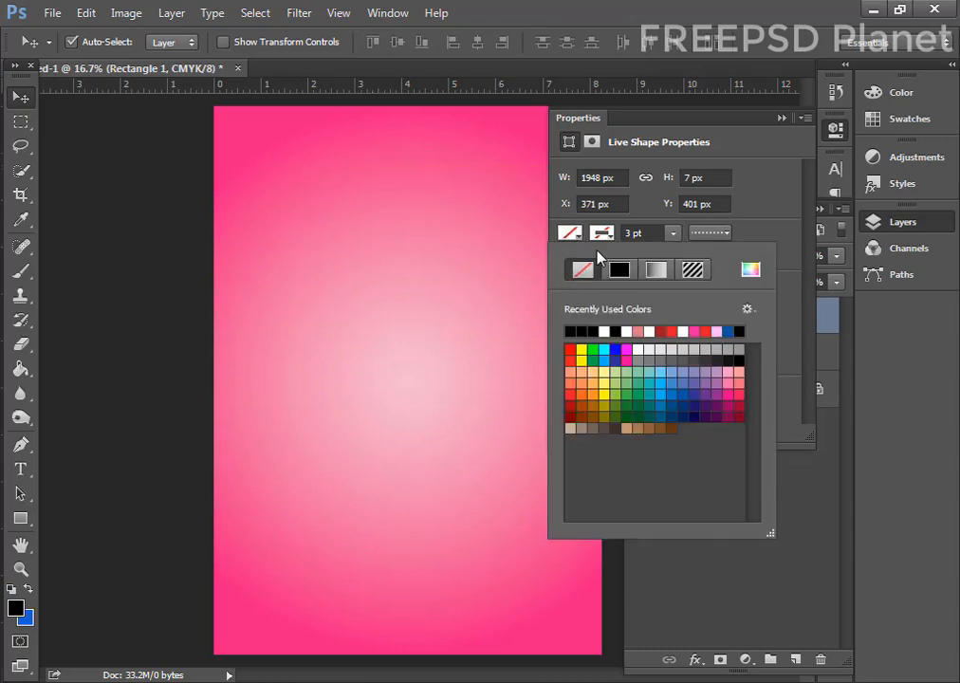
{"action": "left_click", "coordinate": [672, 331]}
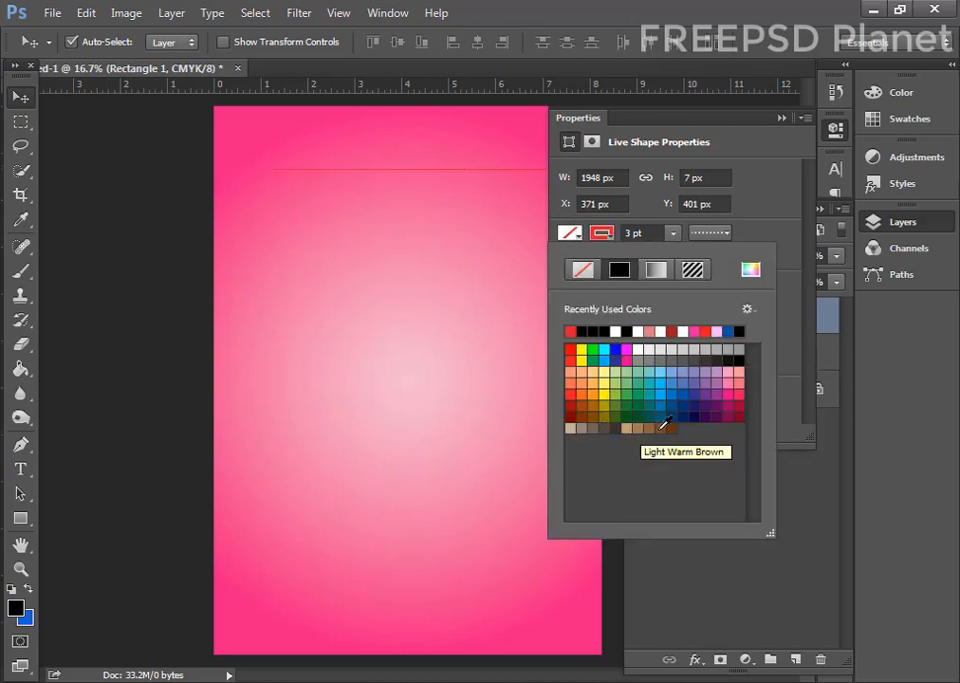
{"action": "left_click", "coordinate": [603, 389]}
{"action": "left_click", "coordinate": [709, 232]}
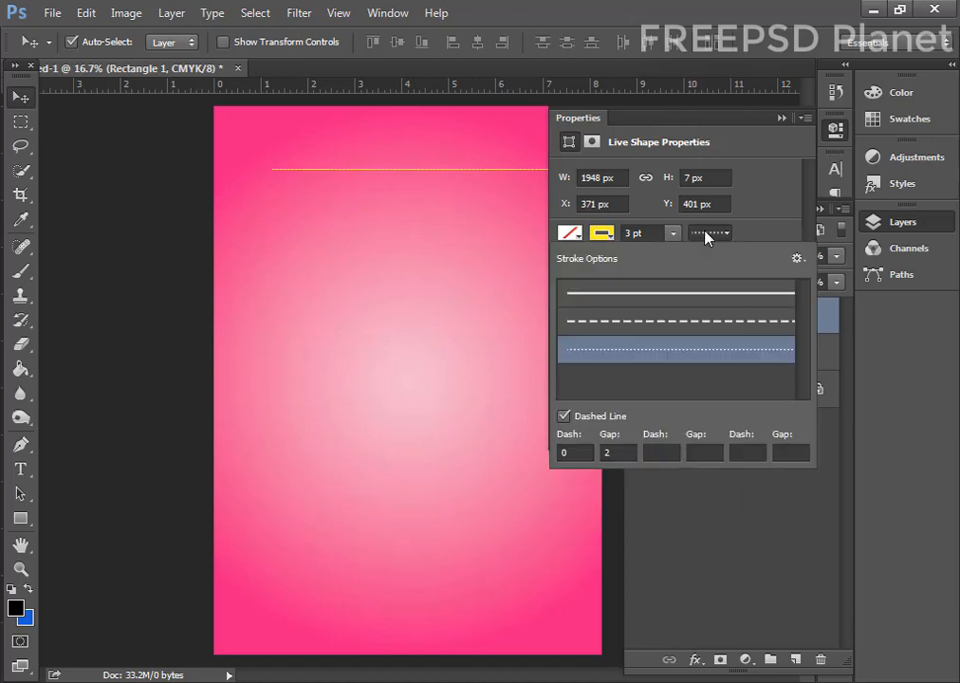
{"action": "left_click", "coordinate": [710, 325]}
{"action": "left_click", "coordinate": [398, 209]}
{"action": "left_click", "coordinate": [392, 167]}
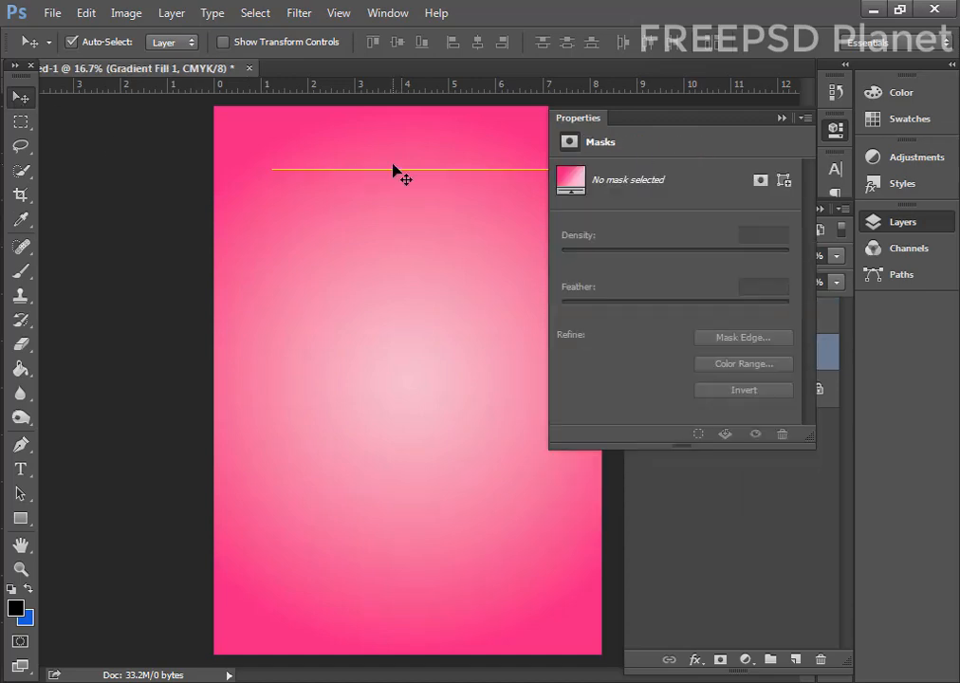
{"action": "left_click", "coordinate": [835, 130]}
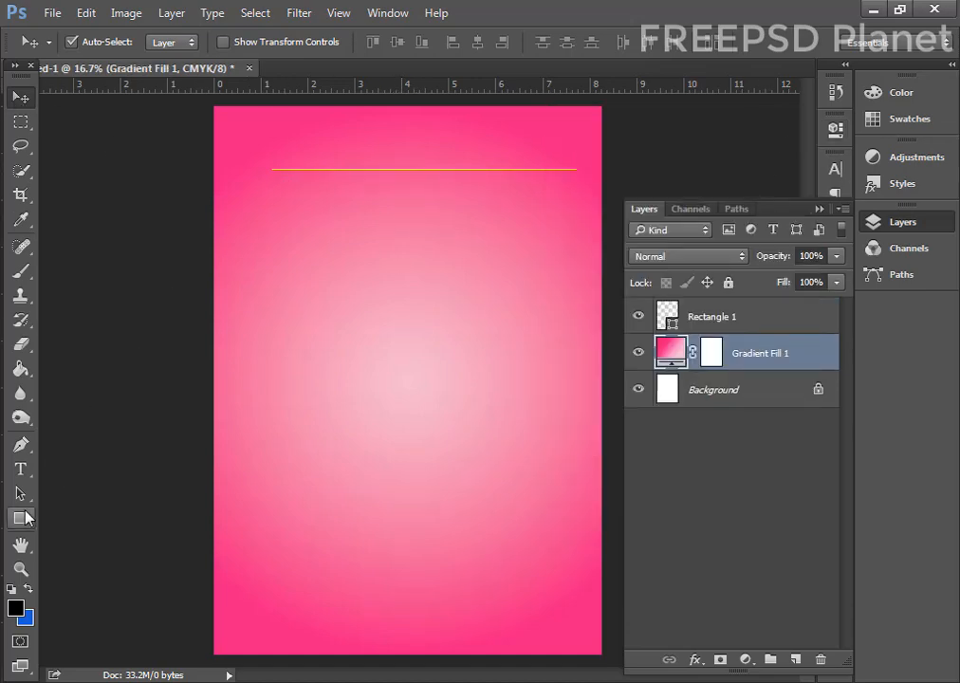
Rotate the yellow line slightly counter-clockwise so it rises to the right, and shift it a little left and down.
{"action": "left_click", "coordinate": [24, 518]}
{"action": "key", "text": "v"}
{"action": "left_click", "coordinate": [85, 12]}
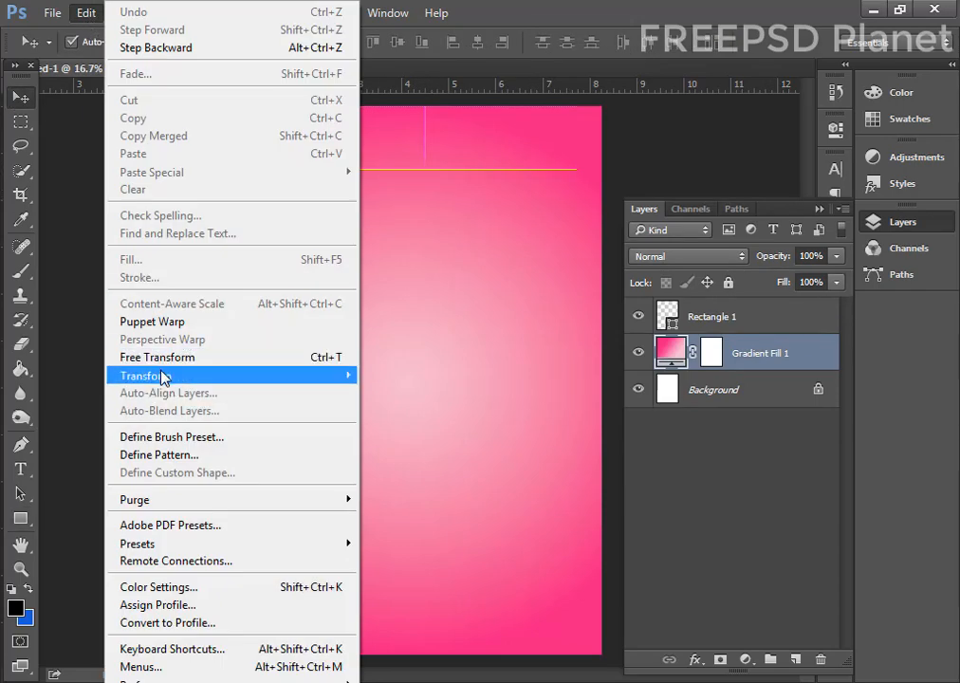
{"action": "left_click", "coordinate": [158, 356]}
{"action": "left_click", "coordinate": [482, 276]}
{"action": "left_click", "coordinate": [364, 166]}
{"action": "left_click", "coordinate": [86, 12]}
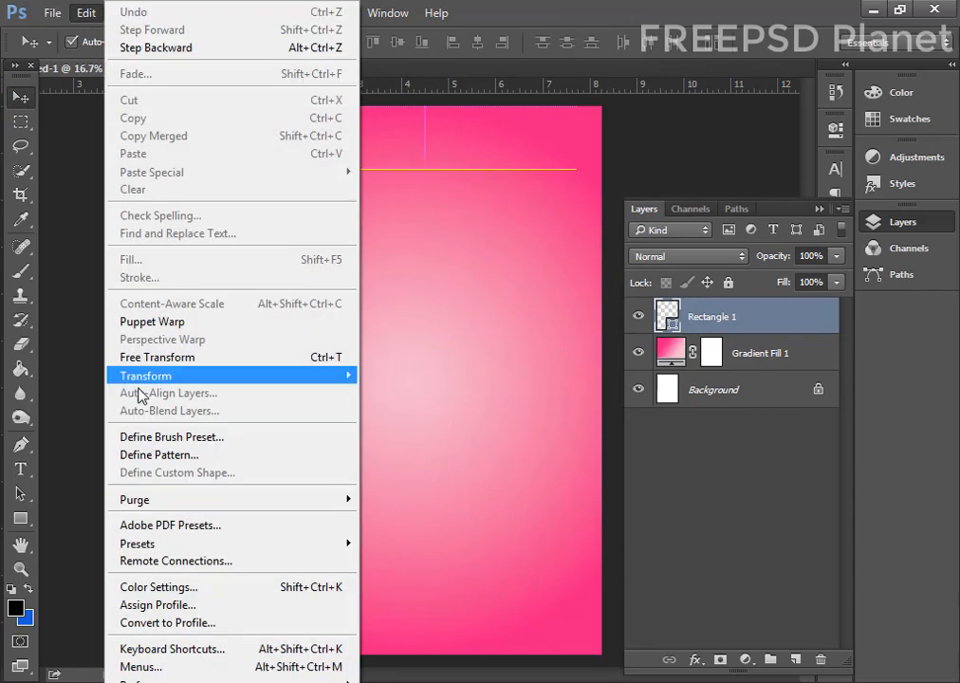
{"action": "left_click", "coordinate": [157, 357]}
{"action": "left_click_drag", "start_coordinate": [597, 190], "coordinate": [598, 167]}
{"action": "left_click", "coordinate": [20, 97]}
{"action": "left_click", "coordinate": [418, 276]}
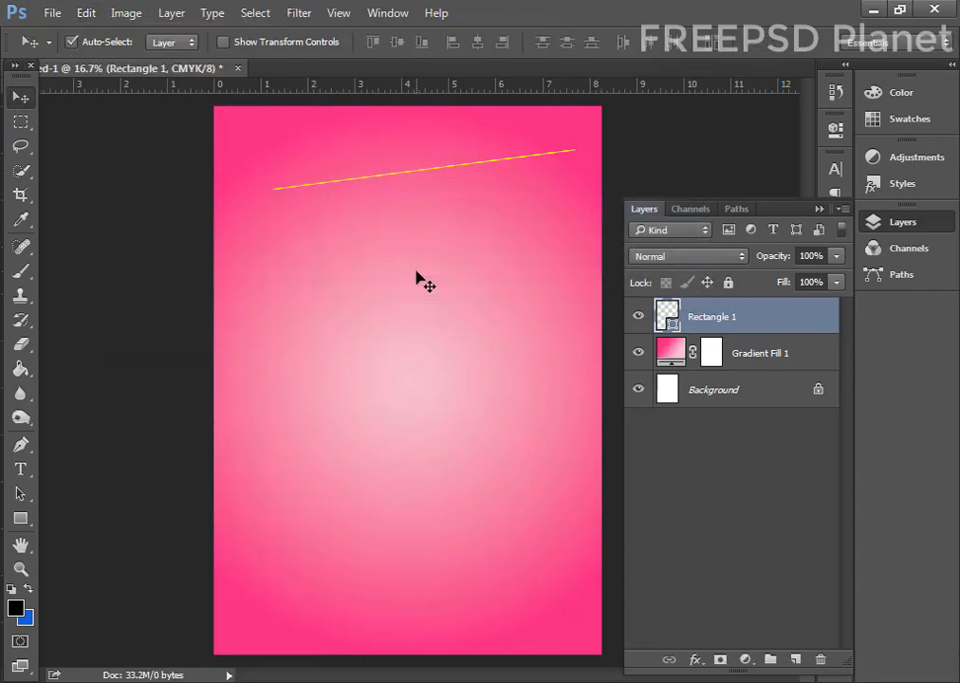
{"action": "left_click_drag", "start_coordinate": [319, 180], "coordinate": [312, 175]}
{"action": "left_click_drag", "start_coordinate": [343, 180], "coordinate": [325, 193]}
Duplicate the Rectangle 1 layer and place the copy a short distance below the first line, parallel to it.
{"action": "left_click_drag", "start_coordinate": [769, 319], "coordinate": [794, 658]}
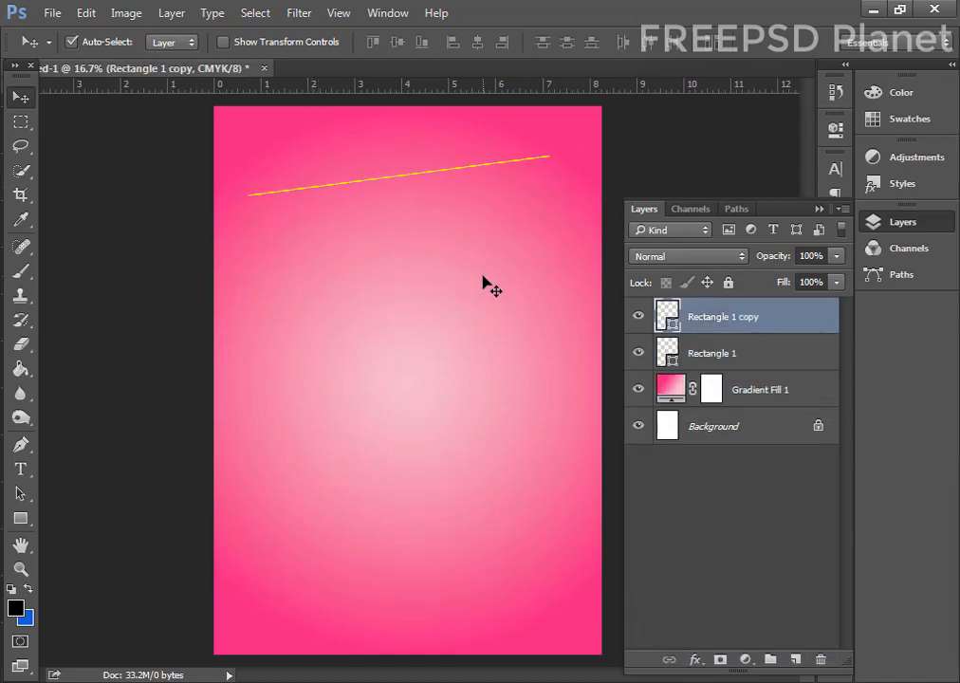
{"action": "left_click_drag", "start_coordinate": [395, 188], "coordinate": [400, 242]}
{"action": "left_click", "coordinate": [401, 242]}
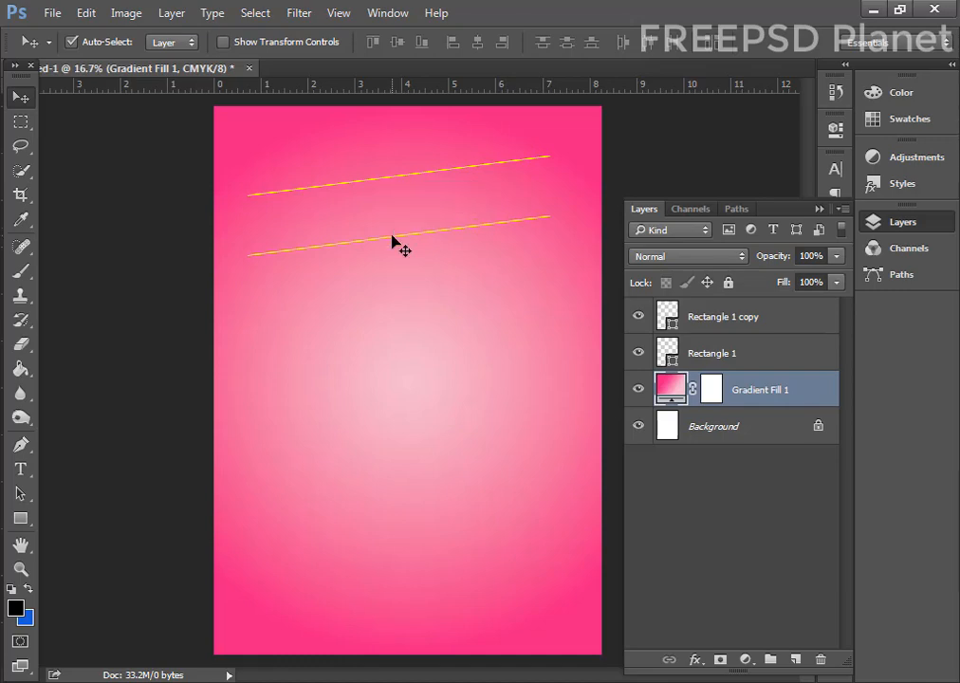
{"action": "left_click", "coordinate": [713, 316]}
{"action": "left_click_drag", "start_coordinate": [427, 244], "coordinate": [420, 223]}
Add the text "VELATINE" below the lines in Valentine Regular and enlarge it to 40.73 pt.
{"action": "key", "text": "t"}
{"action": "left_click", "coordinate": [323, 270]}
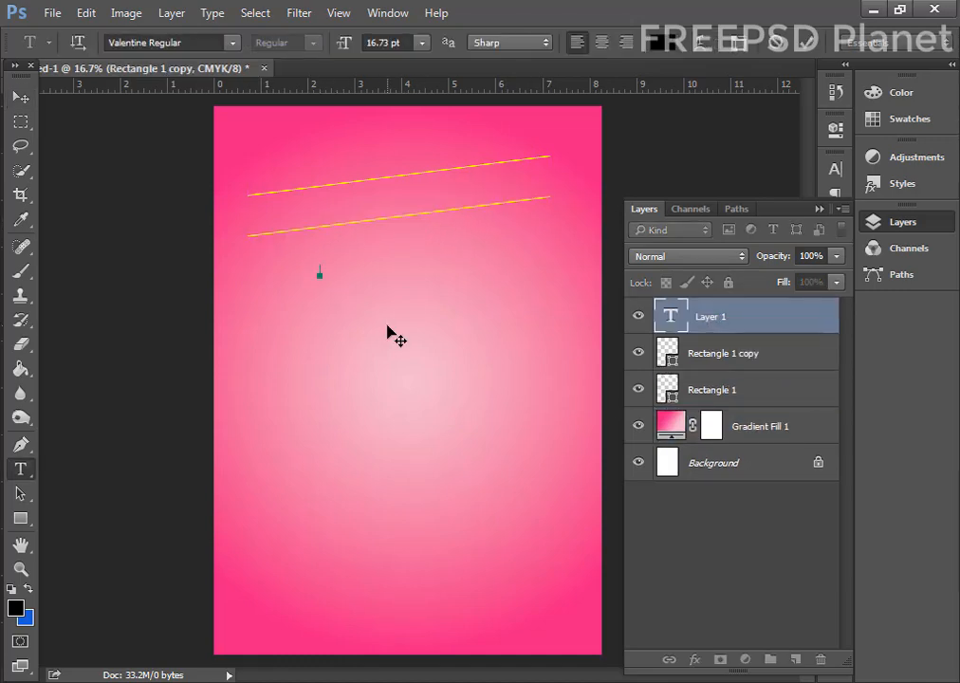
{"action": "type", "text": "VELATINE"}
{"action": "left_click", "coordinate": [806, 44]}
{"action": "left_click_drag", "start_coordinate": [347, 44], "coordinate": [358, 44]}
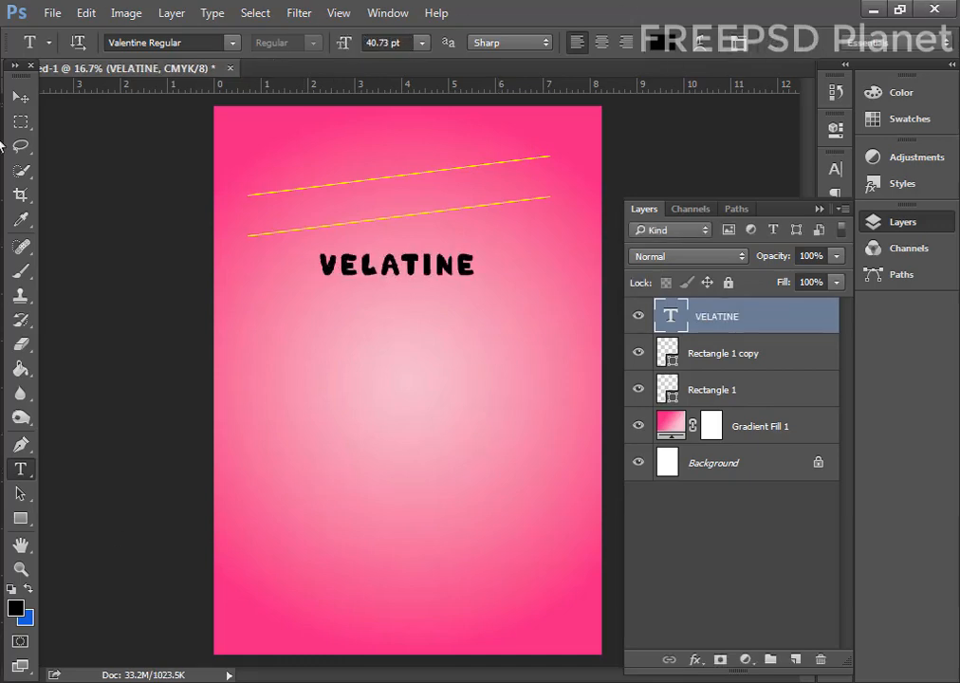
Move the VELATINE text between the two yellow lines and rotate it by -7.22° to match their slope.
{"action": "left_click", "coordinate": [20, 97]}
{"action": "left_click_drag", "start_coordinate": [458, 268], "coordinate": [452, 209]}
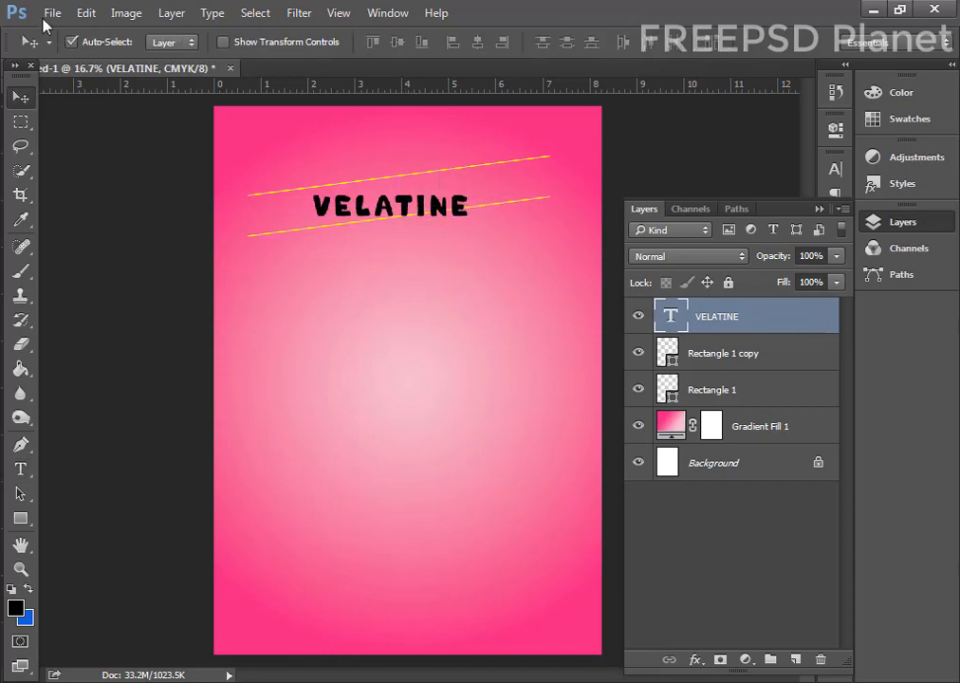
{"action": "left_click", "coordinate": [83, 14]}
{"action": "left_click", "coordinate": [214, 370]}
{"action": "left_click_drag", "start_coordinate": [552, 347], "coordinate": [564, 329]}
{"action": "left_click_drag", "start_coordinate": [377, 190], "coordinate": [387, 198]}
{"action": "left_click", "coordinate": [20, 97]}
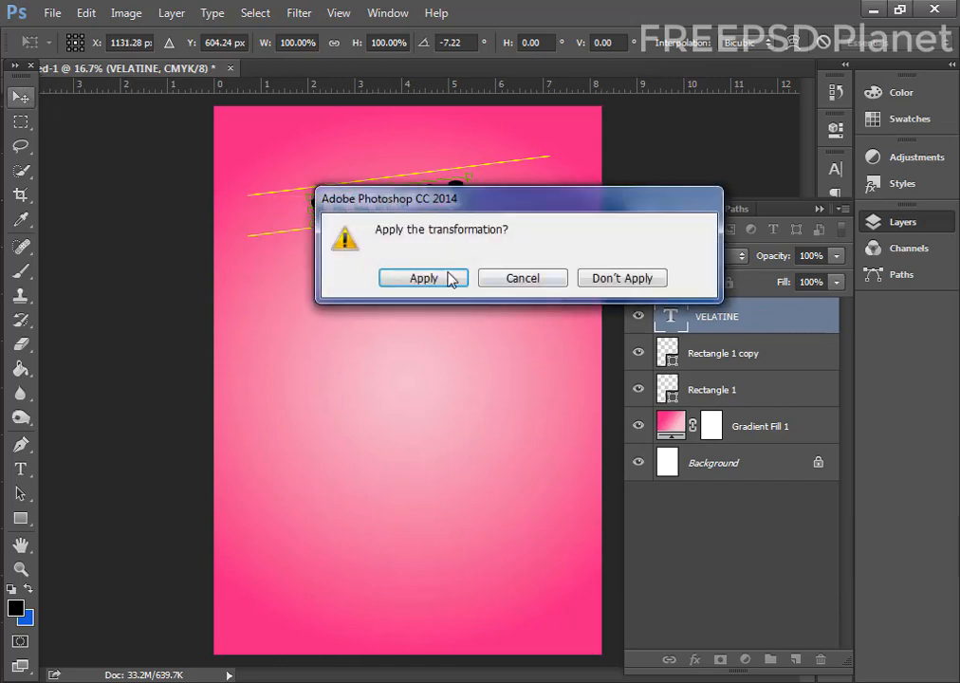
{"action": "left_click", "coordinate": [448, 276]}
{"action": "left_click", "coordinate": [461, 261]}
{"action": "left_click", "coordinate": [422, 208]}
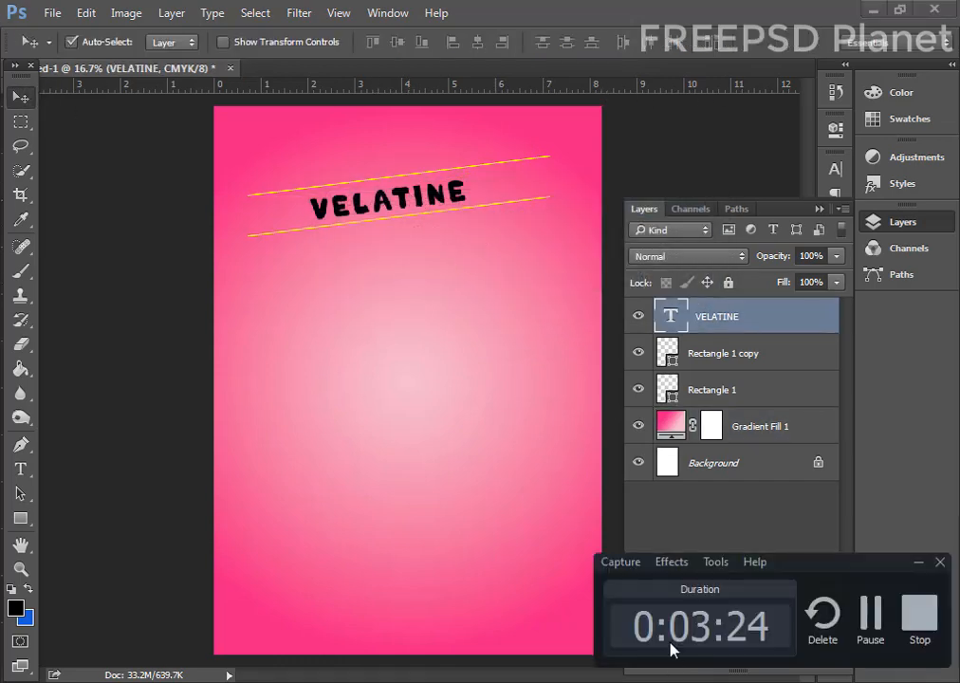
Place the candles-2000135_960_720 image from the Videos library, enlarge it to cover the poster, and order its layer directly above Gradient Fill 1.
{"action": "left_click", "coordinate": [872, 627]}
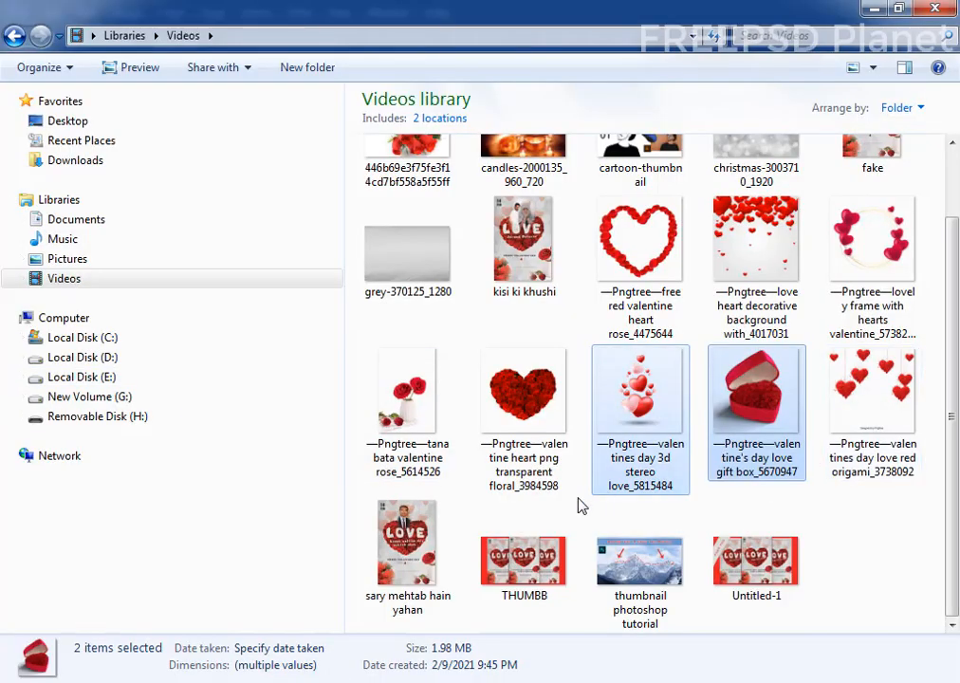
{"action": "scroll", "coordinate": [616, 474], "scroll_direction": "up", "scroll_amount": 1}
{"action": "left_click_drag", "start_coordinate": [517, 248], "coordinate": [360, 427]}
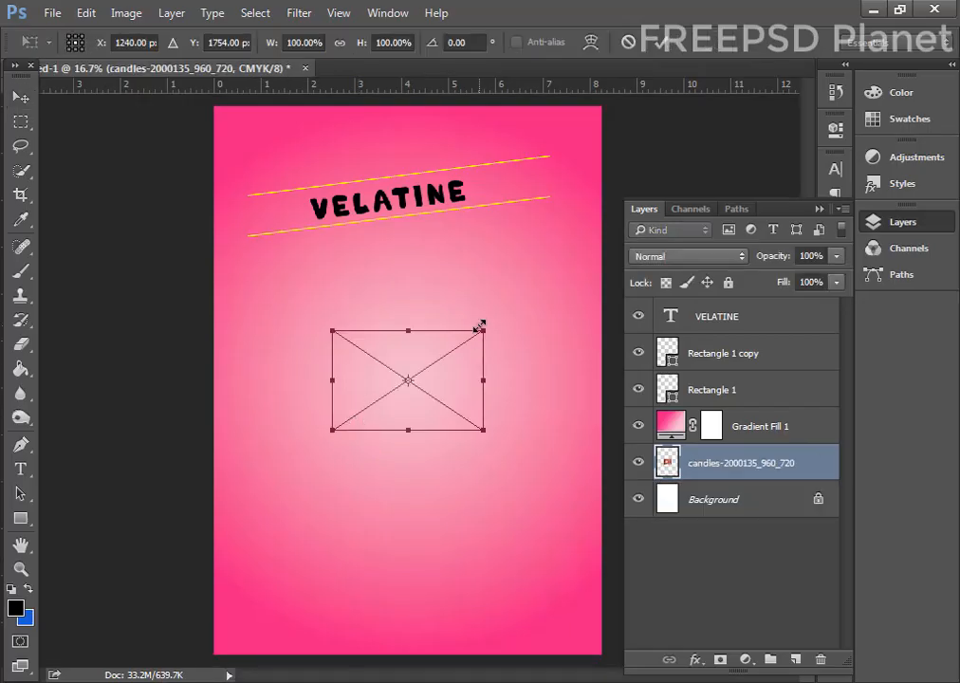
{"action": "left_click_drag", "start_coordinate": [479, 329], "coordinate": [653, 8]}
{"action": "key", "text": "Return"}
{"action": "left_click_drag", "start_coordinate": [740, 463], "coordinate": [771, 409]}
Try the candles layer in Overlay, then blend it in Multiply mode and lower its opacity to 26%.
{"action": "left_click", "coordinate": [690, 256]}
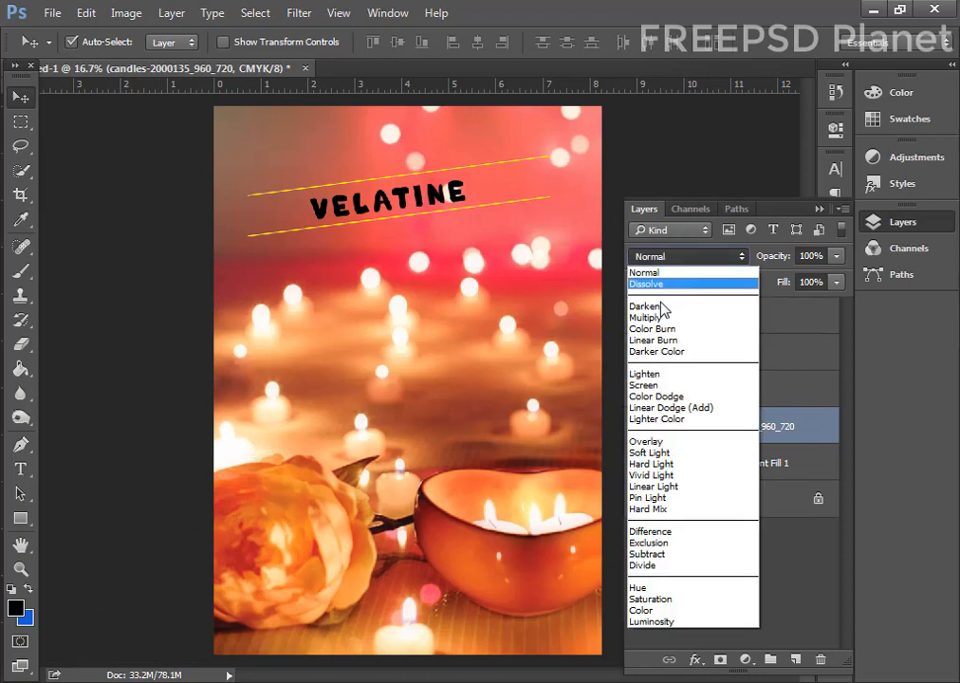
{"action": "left_click", "coordinate": [660, 342]}
{"action": "left_click", "coordinate": [679, 256]}
{"action": "left_click", "coordinate": [652, 438]}
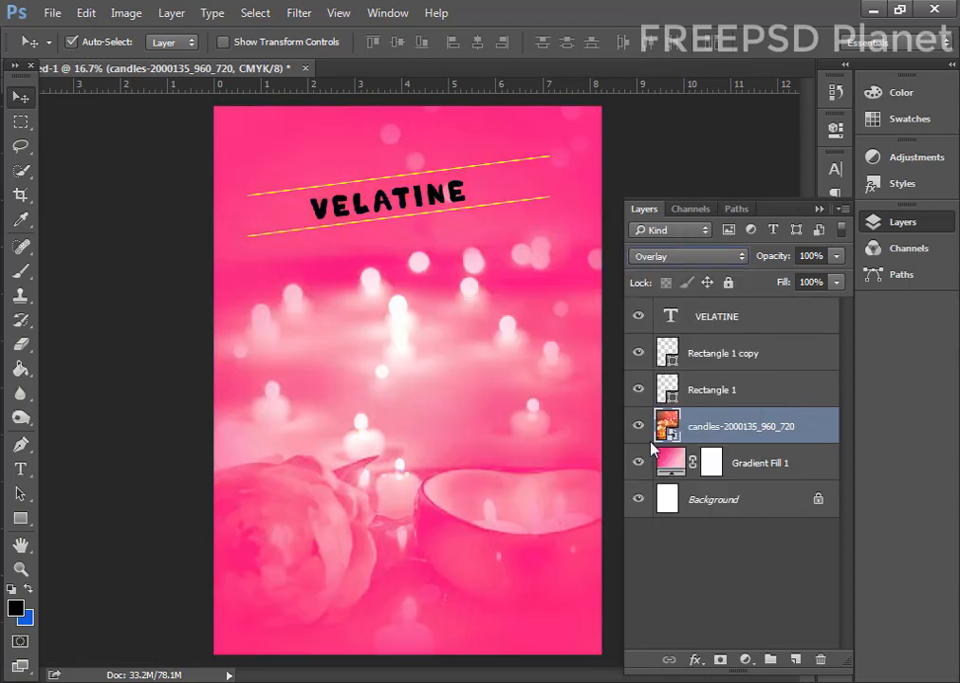
{"action": "left_click", "coordinate": [701, 258]}
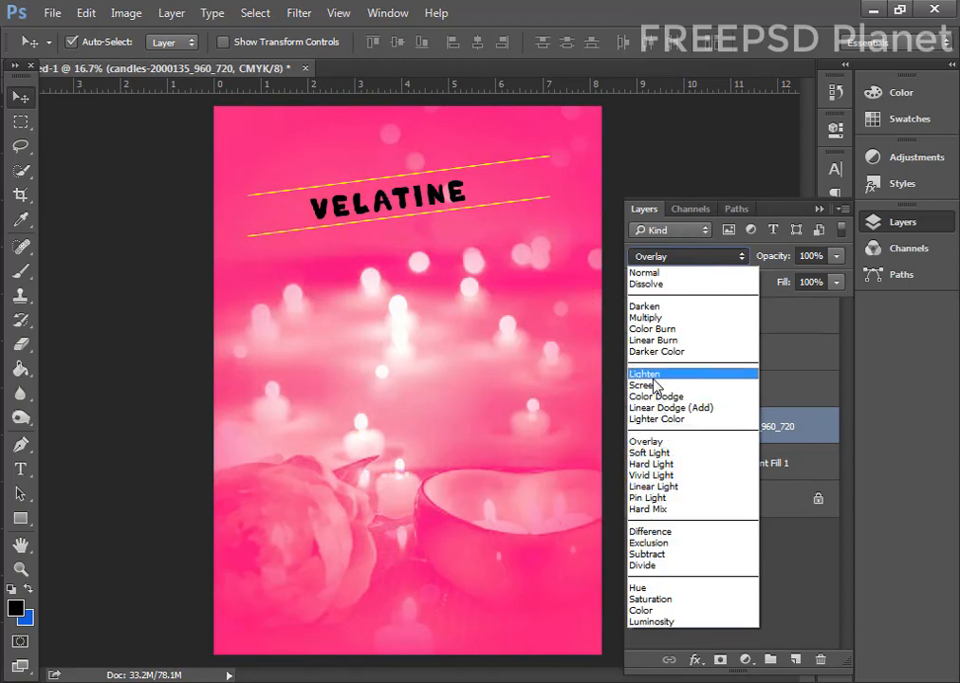
{"action": "left_click", "coordinate": [646, 318]}
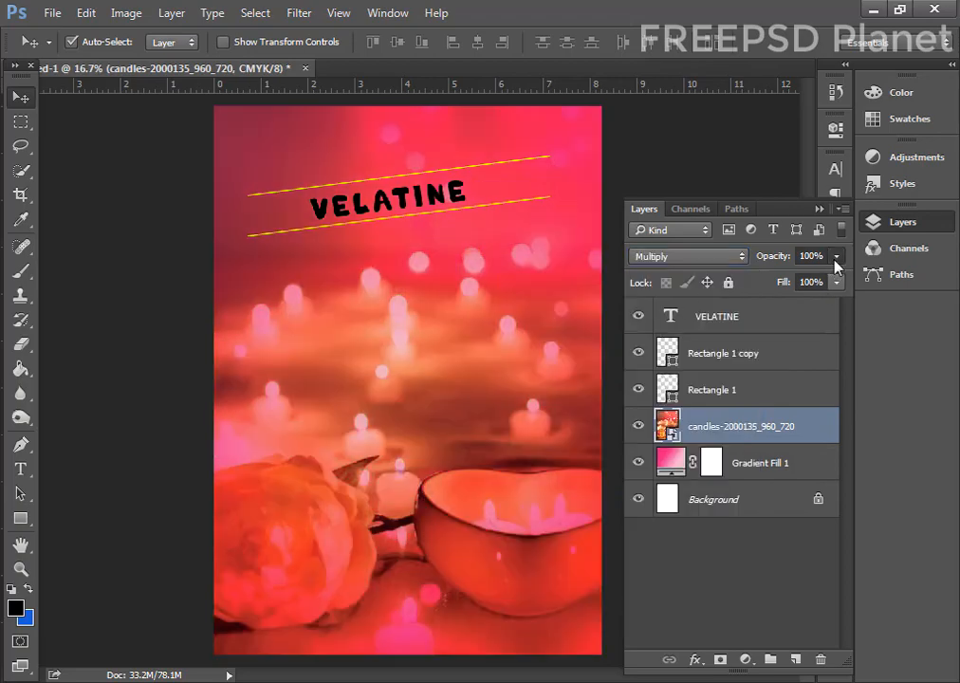
{"action": "left_click_drag", "start_coordinate": [835, 256], "coordinate": [768, 285]}
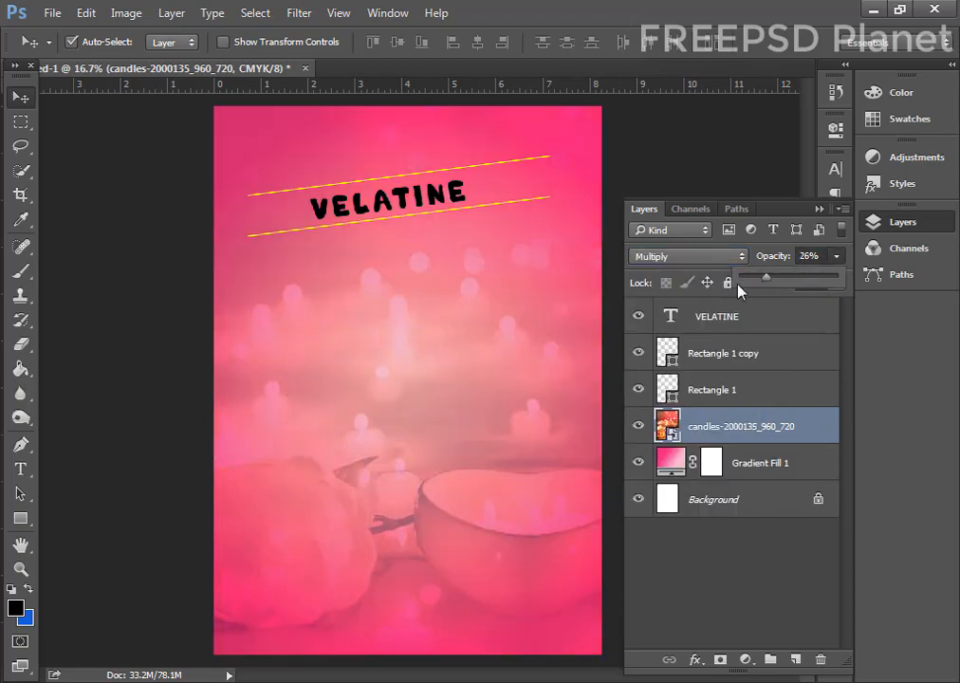
Change the VELATINE text to Segoe UI Regular with 540 tracking and shift it slightly left between the yellow lines.
{"action": "left_click", "coordinate": [386, 216]}
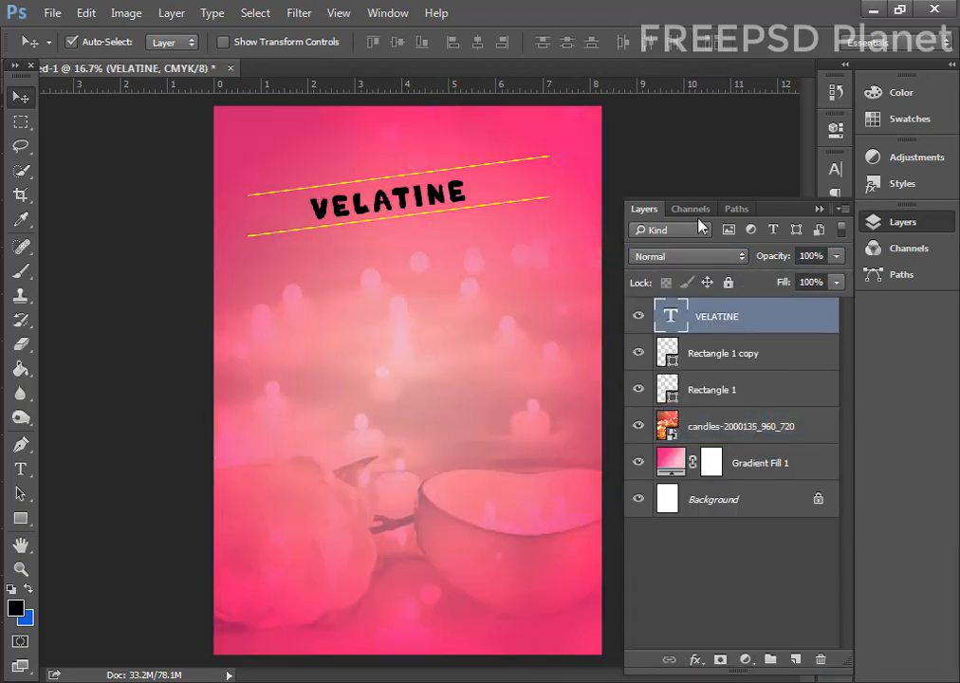
{"action": "left_click", "coordinate": [835, 169]}
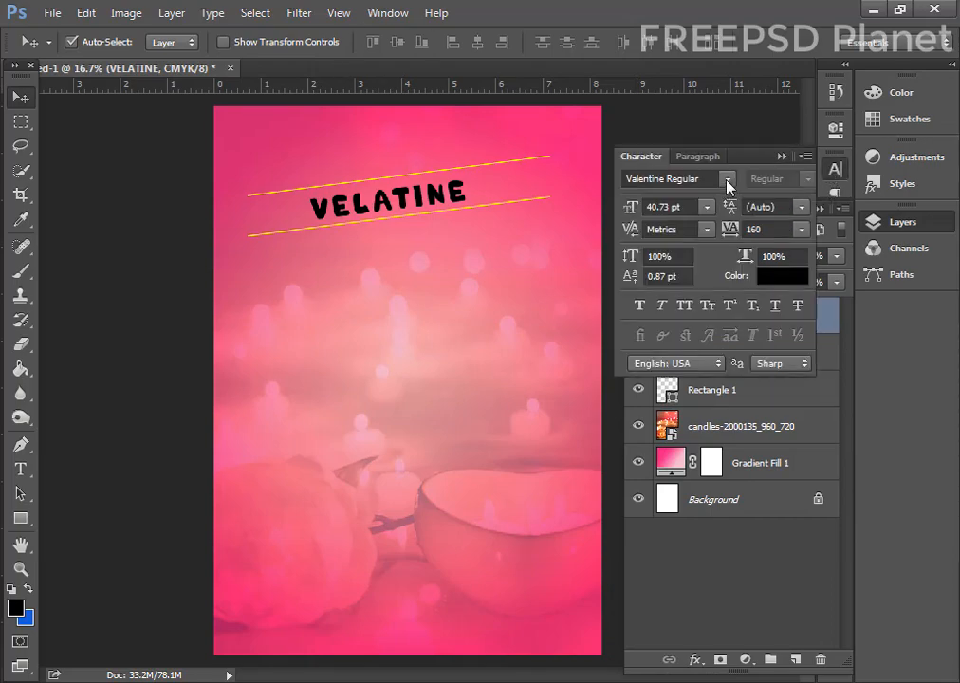
{"action": "left_click", "coordinate": [728, 186]}
{"action": "scroll", "coordinate": [768, 285], "scroll_direction": "up", "scroll_amount": 5}
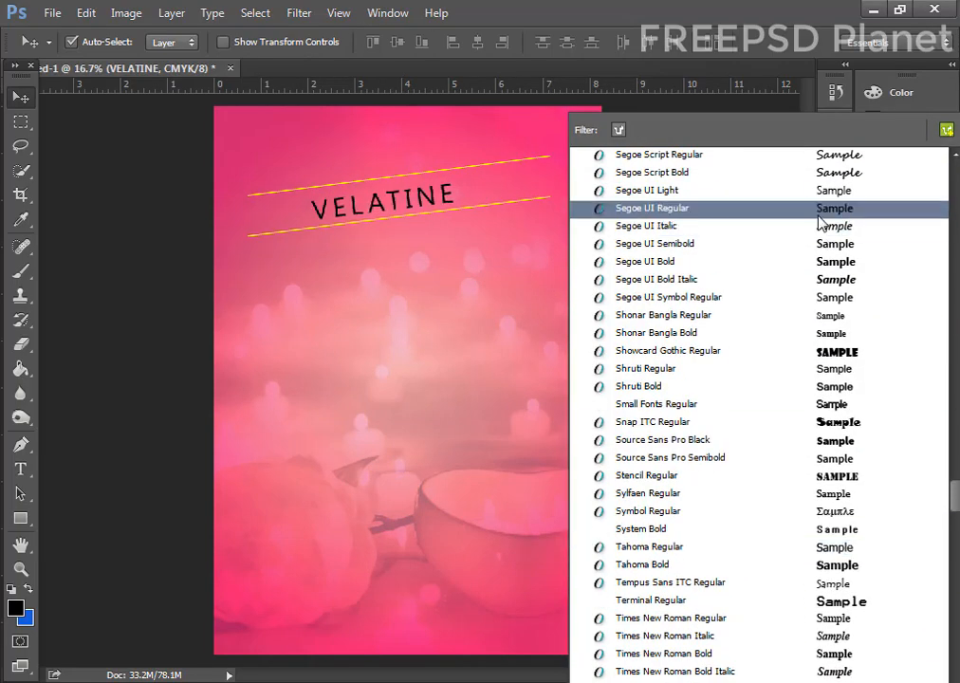
{"action": "left_click", "coordinate": [820, 214]}
{"action": "left_click_drag", "start_coordinate": [749, 262], "coordinate": [727, 235]}
{"action": "left_click_drag", "start_coordinate": [416, 197], "coordinate": [405, 197]}
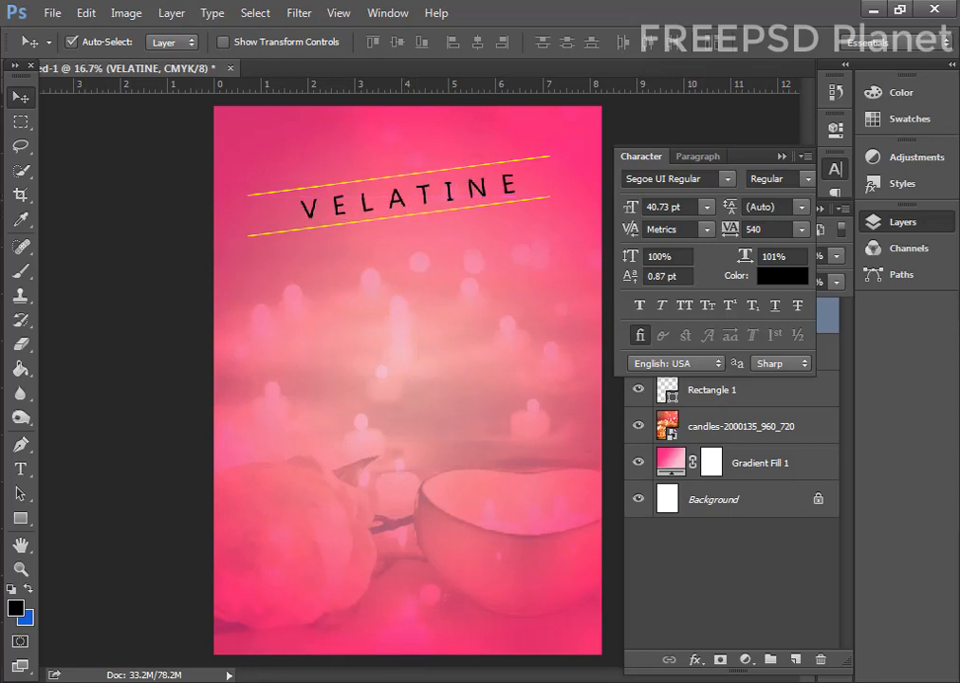
Add the text "DAY" below the yellow lines and set its font to Impact Regular.
{"action": "key", "text": "t"}
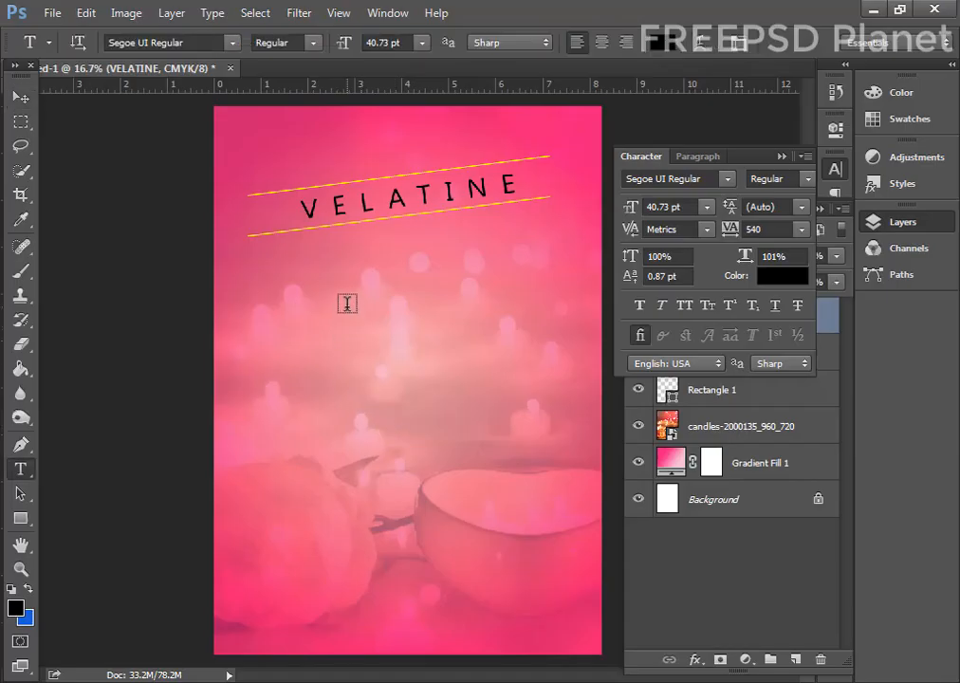
{"action": "left_click", "coordinate": [345, 306]}
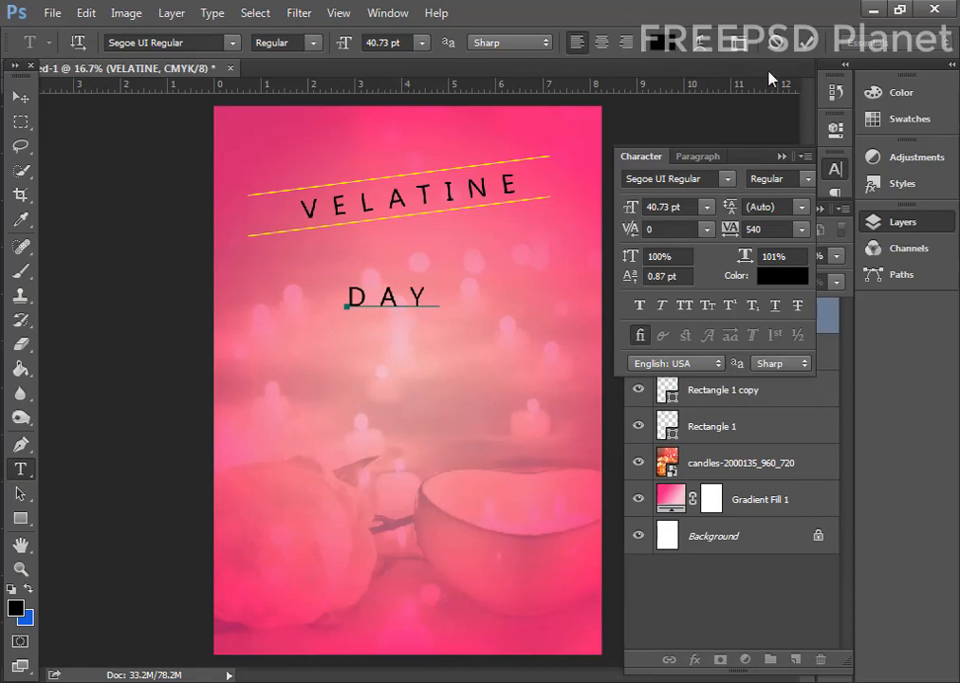
{"action": "key", "text": "ctrl+Return"}
{"action": "left_click", "coordinate": [726, 179]}
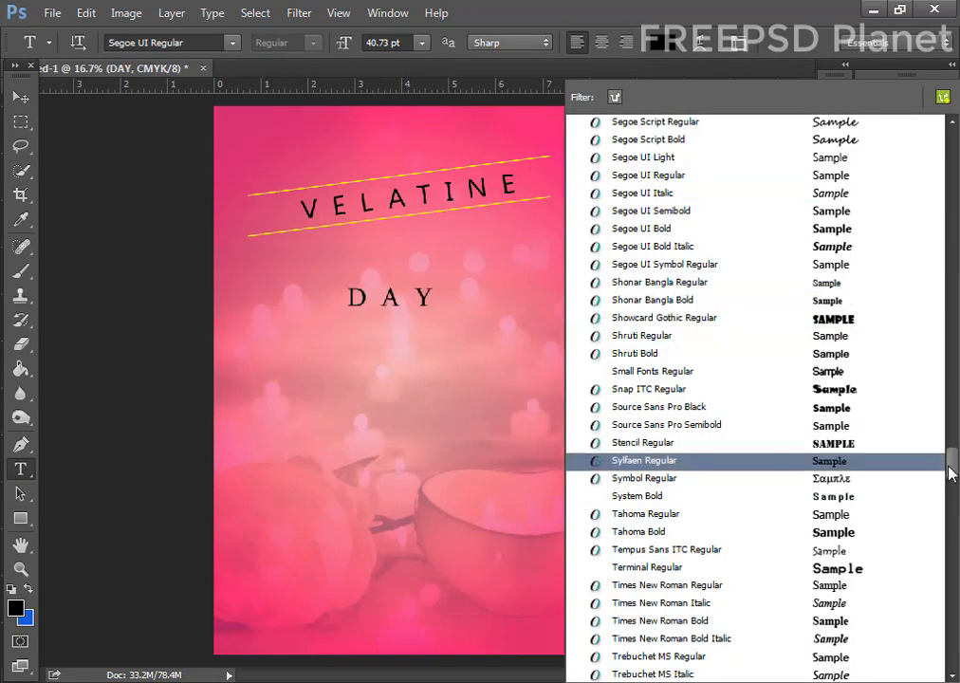
{"action": "left_click_drag", "start_coordinate": [952, 475], "coordinate": [954, 323]}
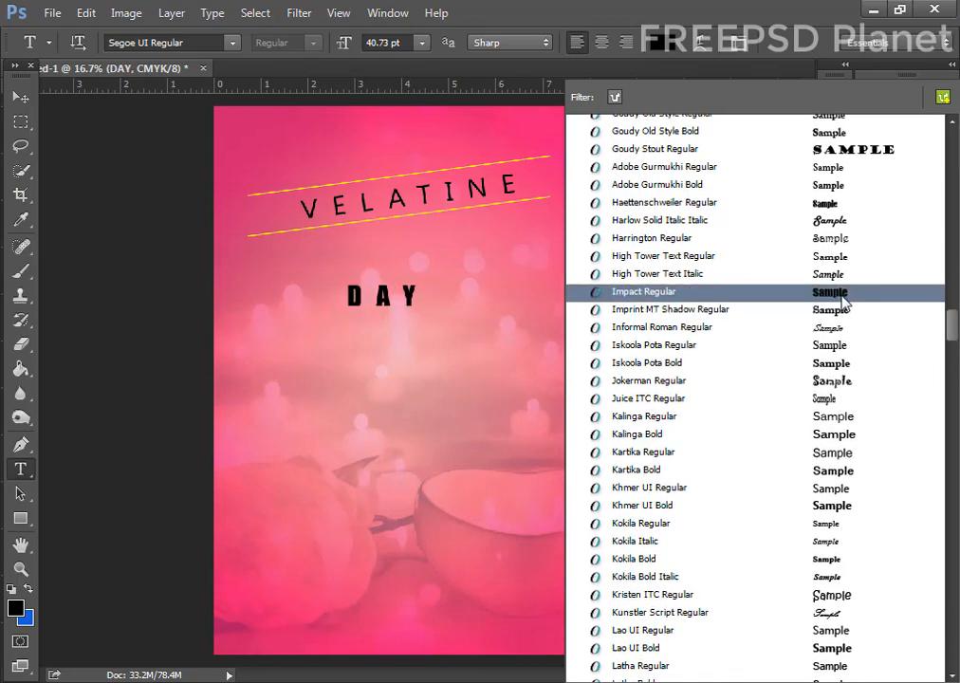
{"action": "left_click", "coordinate": [841, 302]}
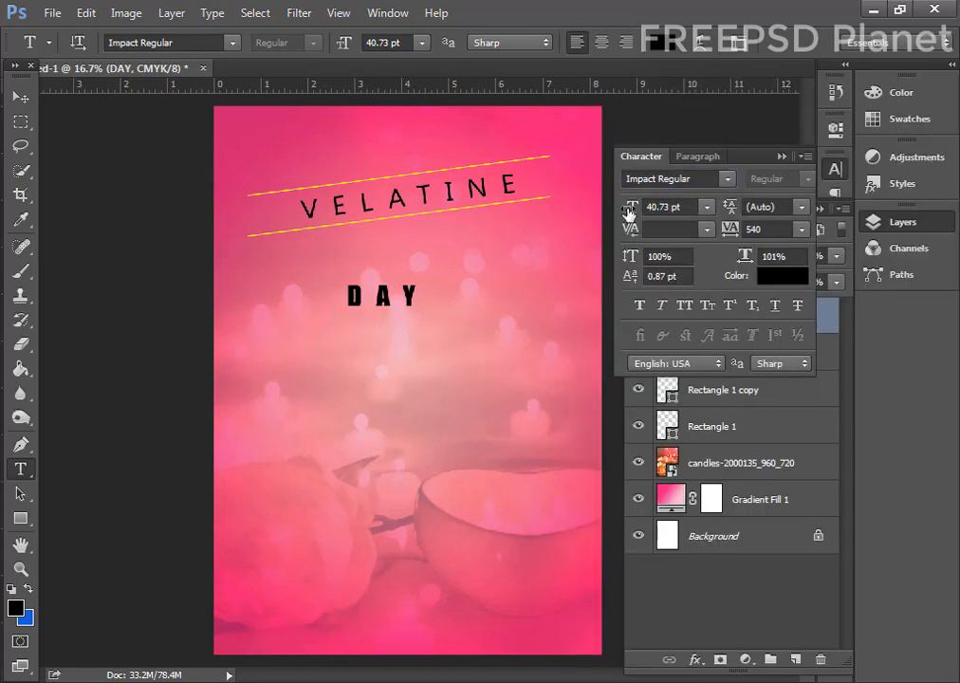
Enlarge the DAY text to 173.73 pt and tighten its tracking to 120.
{"action": "left_click_drag", "start_coordinate": [627, 211], "coordinate": [664, 217]}
{"action": "left_click_drag", "start_coordinate": [735, 229], "coordinate": [722, 230]}
{"action": "left_click_drag", "start_coordinate": [629, 211], "coordinate": [682, 218]}
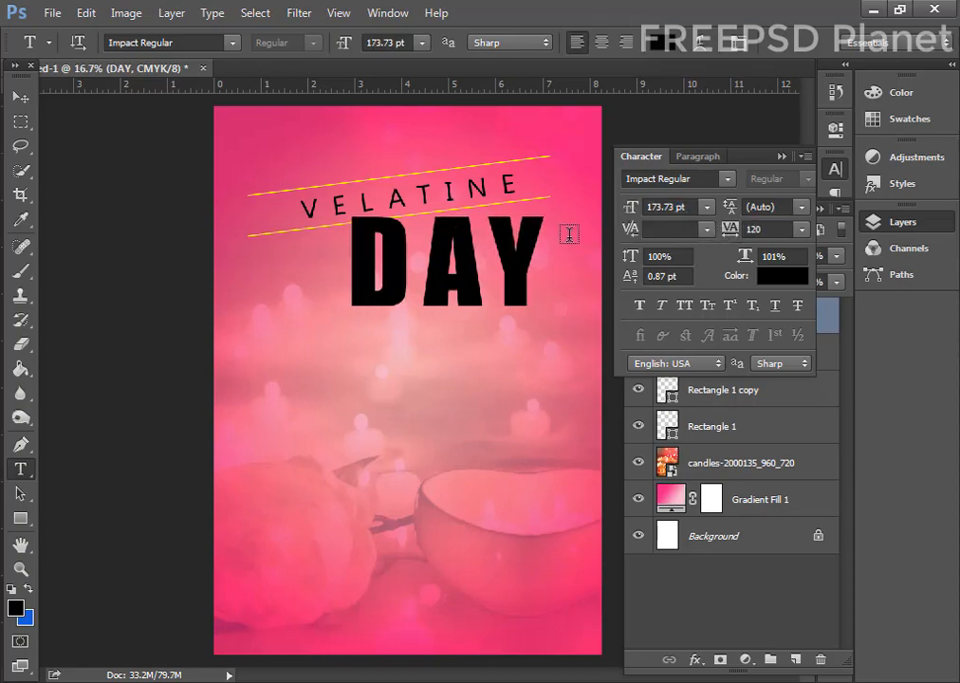
Move the DAY text beneath the lower yellow line and rotate it by -6.77° to match the slope.
{"action": "left_click", "coordinate": [20, 97]}
{"action": "left_click_drag", "start_coordinate": [396, 278], "coordinate": [354, 311]}
{"action": "left_click", "coordinate": [85, 13]}
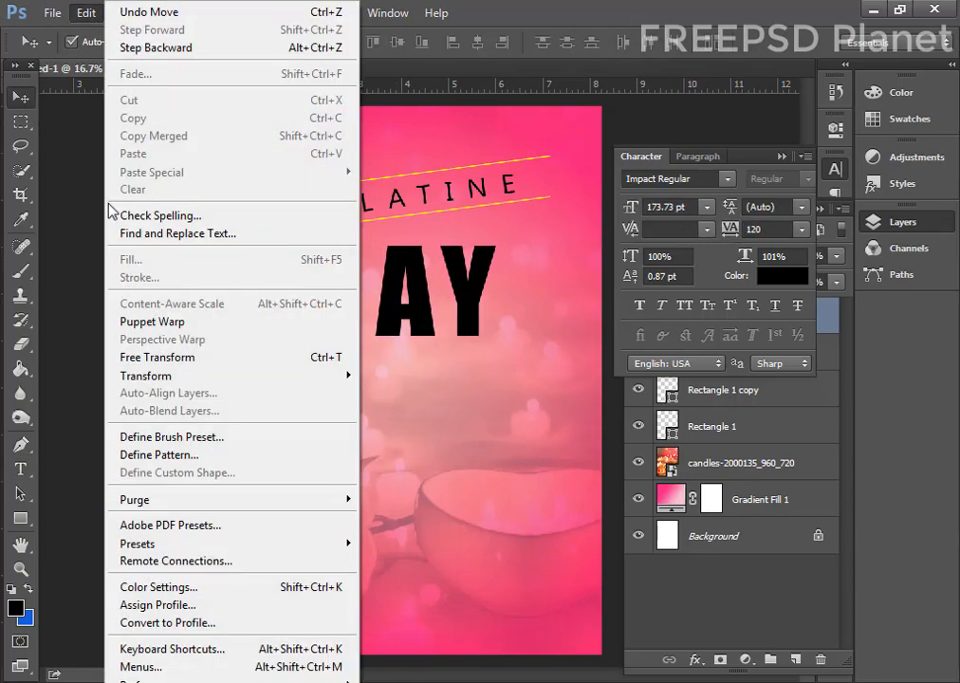
{"action": "left_click", "coordinate": [157, 356]}
{"action": "left_click_drag", "start_coordinate": [564, 443], "coordinate": [569, 412]}
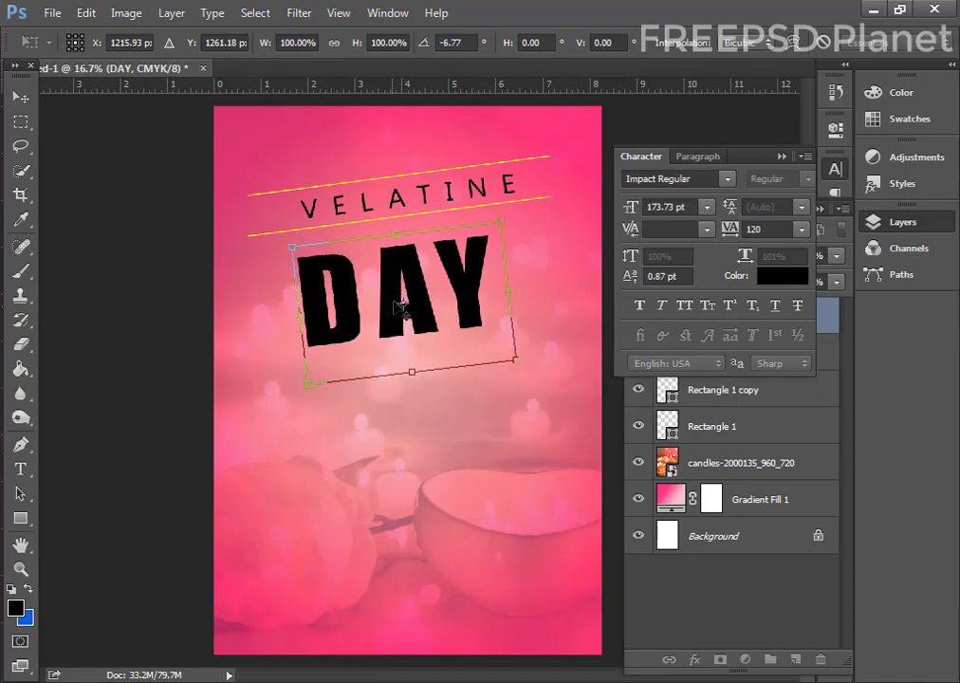
{"action": "left_click_drag", "start_coordinate": [400, 306], "coordinate": [415, 293]}
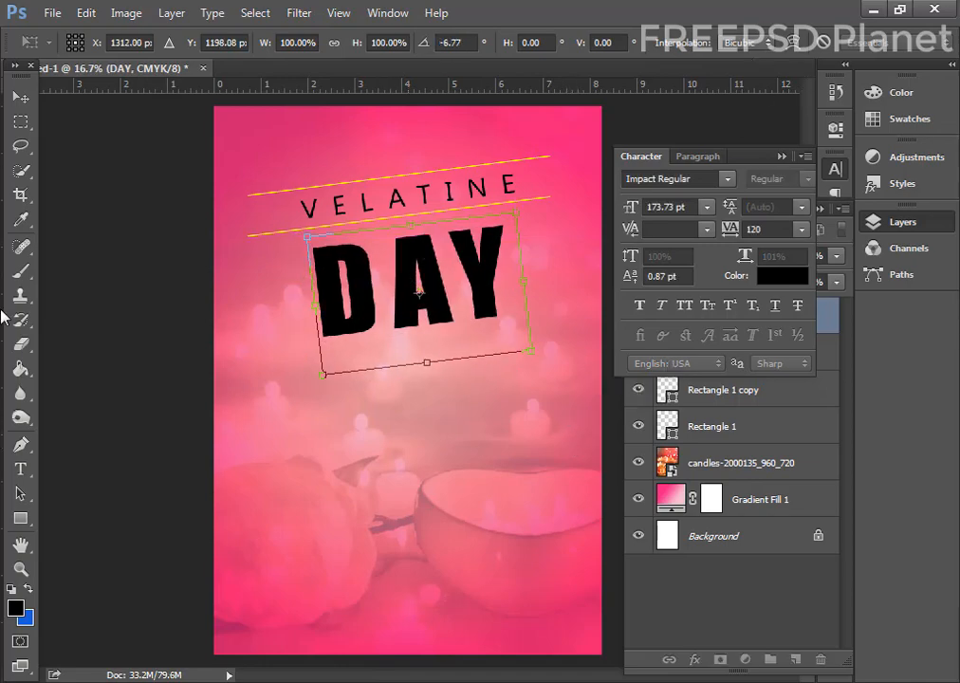
{"action": "left_click", "coordinate": [23, 99]}
Recolor the DAY text white (ffffff) and shift it slightly left.
{"action": "left_click", "coordinate": [443, 281]}
{"action": "left_click", "coordinate": [773, 278]}
{"action": "left_click_drag", "start_coordinate": [418, 349], "coordinate": [378, 323]}
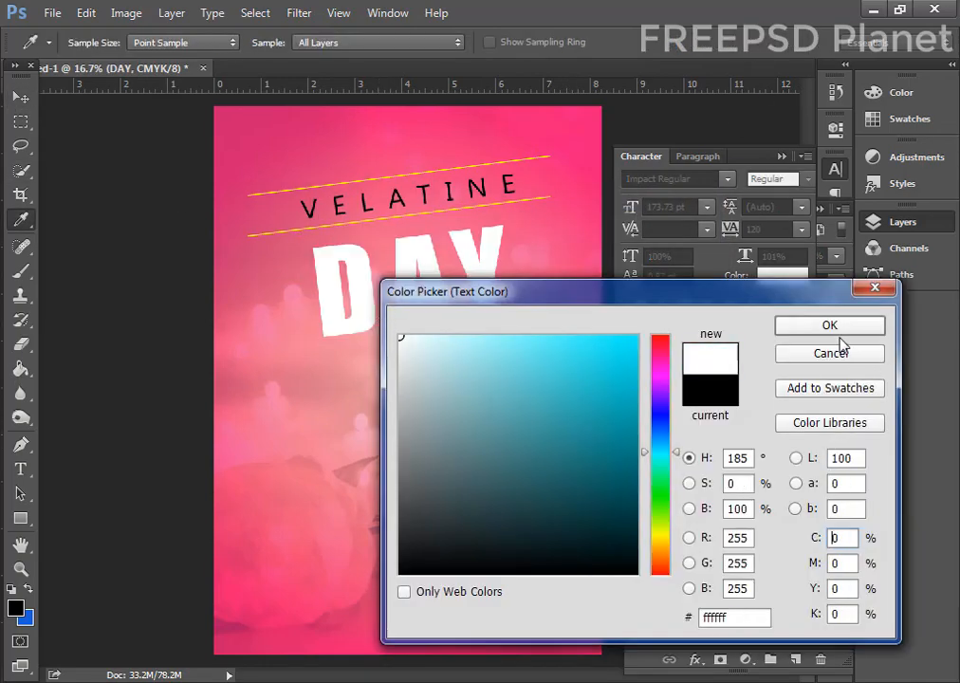
{"action": "left_click", "coordinate": [835, 330]}
{"action": "left_click_drag", "start_coordinate": [416, 261], "coordinate": [398, 280]}
Place the valentine's day love gift box image from the Videos library, enlarge it, and position it overlapping the bottom of DAY.
{"action": "key", "text": "alt+Tab"}
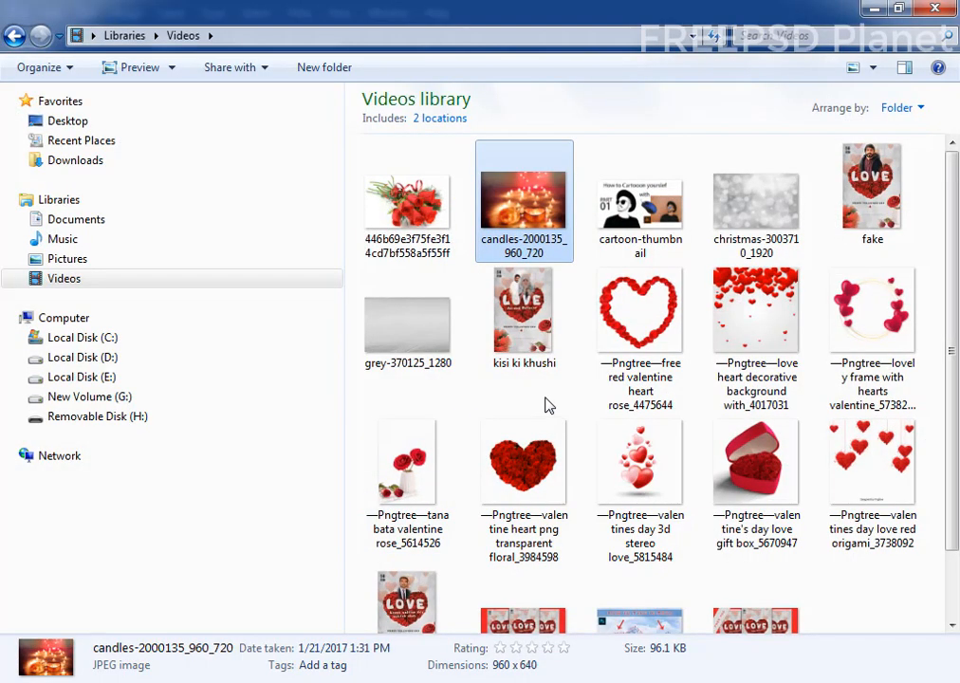
{"action": "left_click_drag", "start_coordinate": [745, 449], "coordinate": [417, 460]}
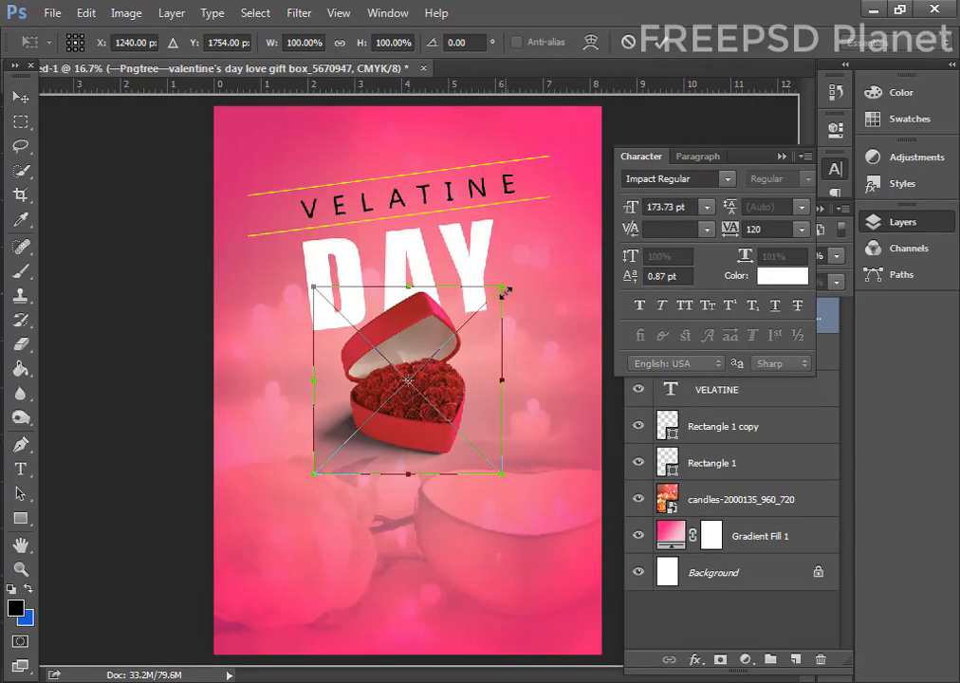
{"action": "left_click_drag", "start_coordinate": [505, 291], "coordinate": [596, 190]}
{"action": "left_click_drag", "start_coordinate": [501, 326], "coordinate": [452, 406]}
{"action": "left_click", "coordinate": [654, 40]}
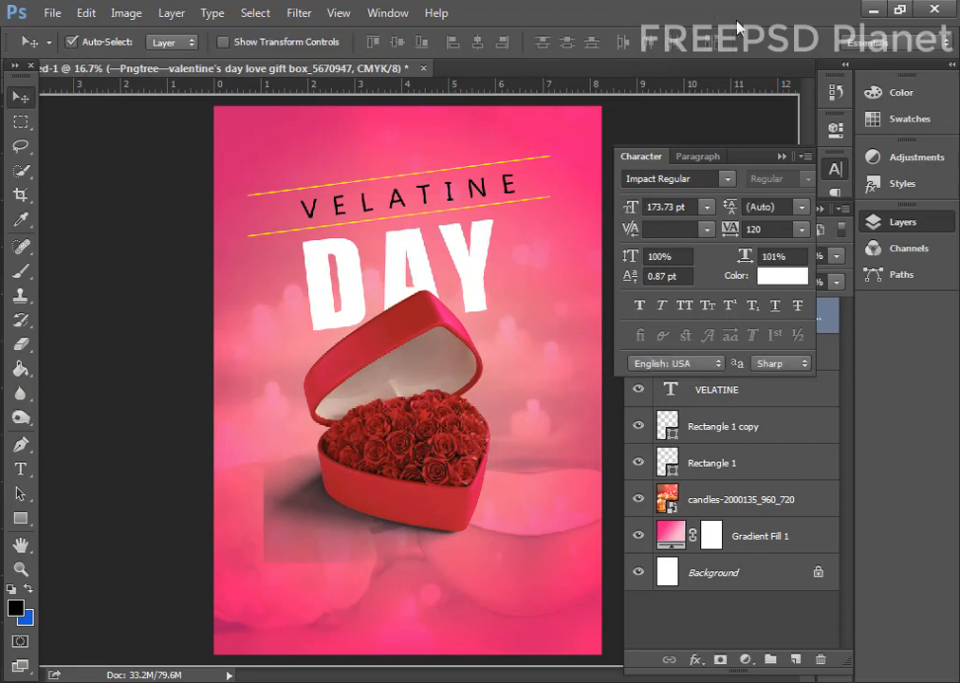
Add a layer mask to the gift box and brush out the dark shadow around its lower-left side in black.
{"action": "left_click", "coordinate": [782, 156]}
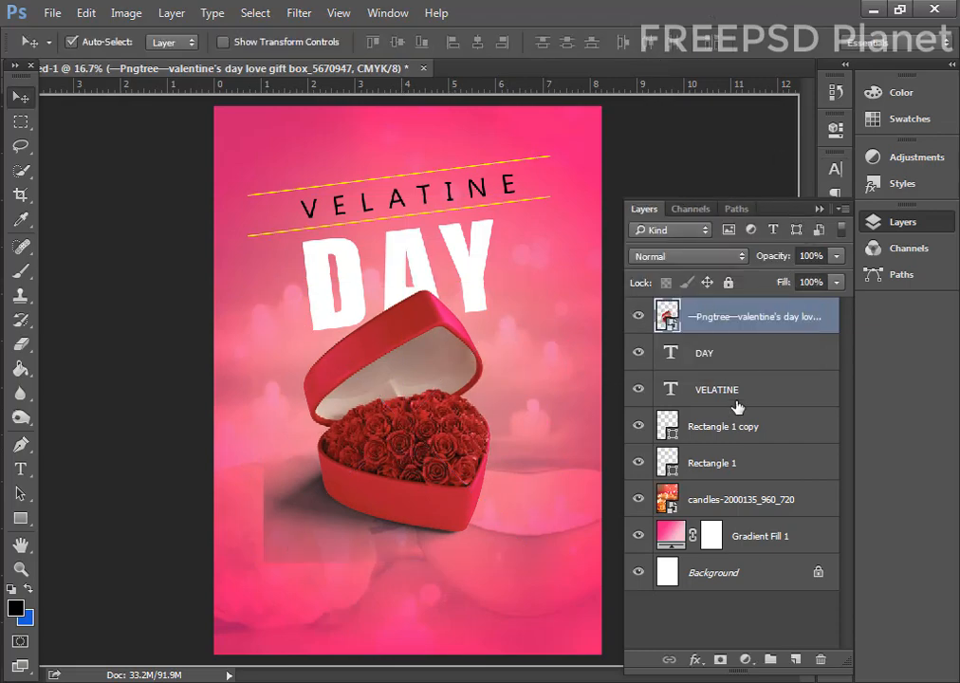
{"action": "left_click", "coordinate": [723, 661]}
{"action": "left_click", "coordinate": [21, 270]}
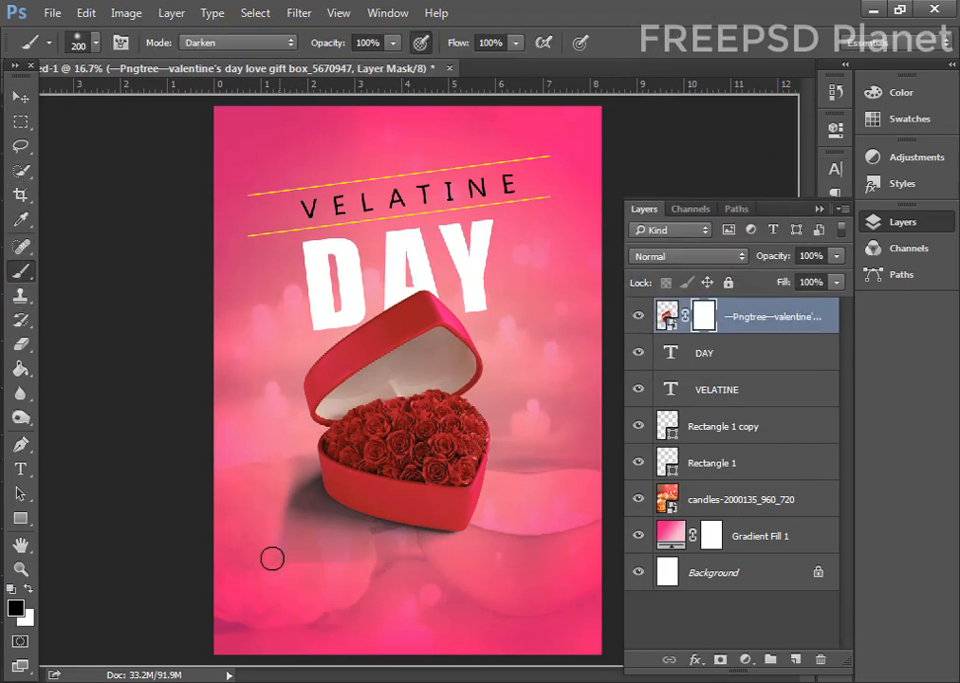
{"action": "mouse_move", "coordinate": [272, 559]}
{"action": "left_mouse_down"}
{"action": "mouse_move", "coordinate": [410, 566]}
{"action": "mouse_move", "coordinate": [360, 563]}
{"action": "mouse_move", "coordinate": [275, 450]}
{"action": "mouse_move", "coordinate": [301, 483]}
{"action": "mouse_move", "coordinate": [288, 433]}
{"action": "mouse_move", "coordinate": [349, 558]}
{"action": "mouse_move", "coordinate": [435, 554]}
{"action": "mouse_move", "coordinate": [317, 538]}
{"action": "mouse_move", "coordinate": [276, 438]}
{"action": "mouse_move", "coordinate": [289, 475]}
{"action": "mouse_move", "coordinate": [361, 556]}
{"action": "mouse_move", "coordinate": [298, 485]}
{"action": "left_mouse_up"}
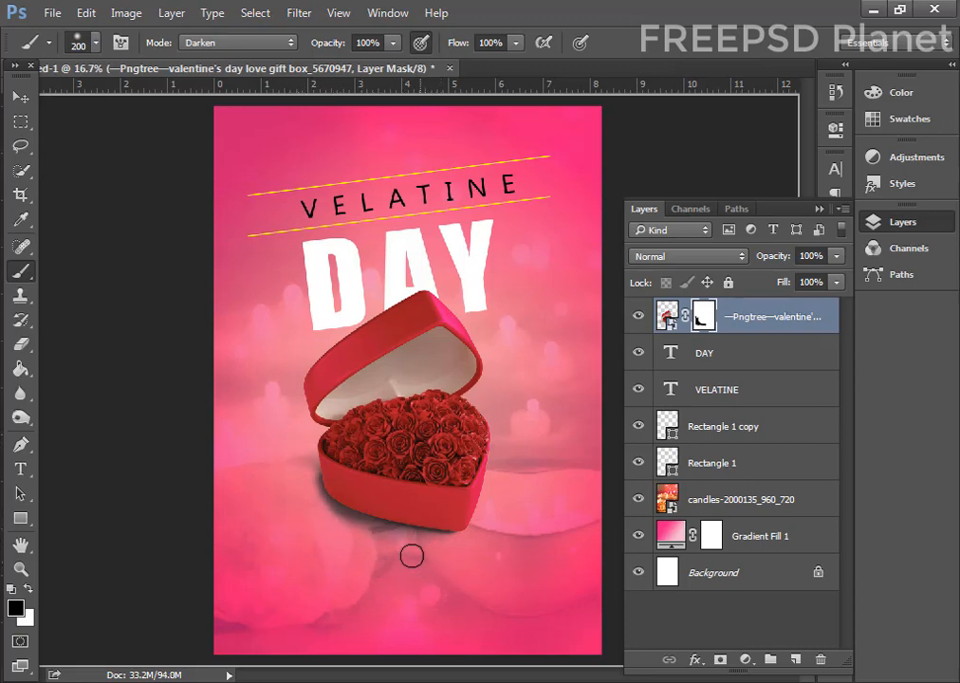
{"action": "mouse_move", "coordinate": [411, 556]}
{"action": "left_mouse_down"}
{"action": "mouse_move", "coordinate": [374, 537]}
{"action": "mouse_move", "coordinate": [298, 526]}
{"action": "left_mouse_up"}
Place the valentines day 3d stereo love image, scale it to 30.52%, and order its layer below the gift box.
{"action": "key", "text": "alt+Tab"}
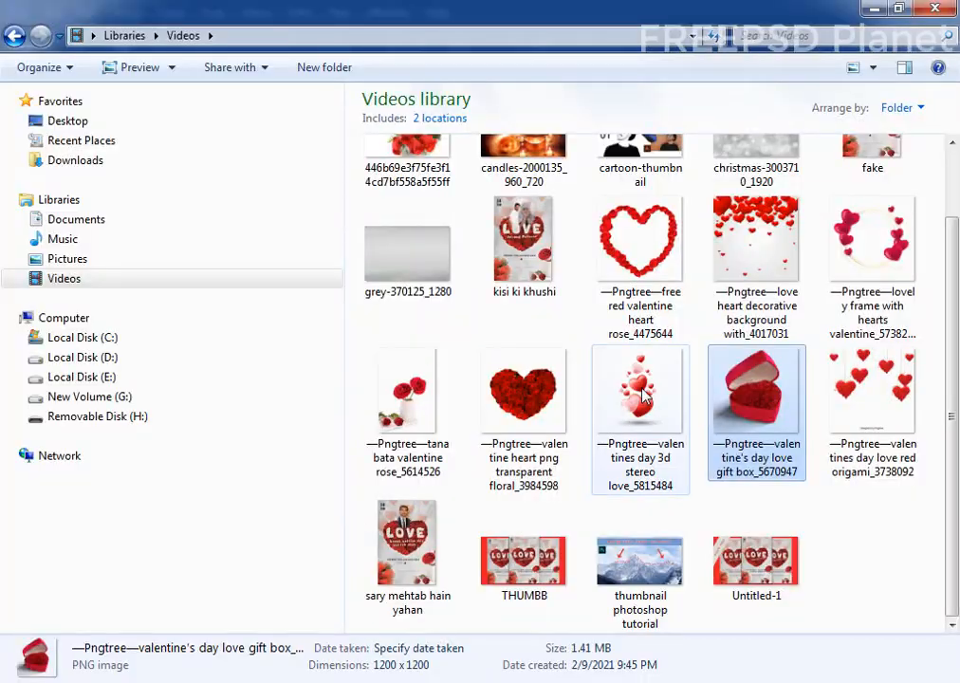
{"action": "left_click_drag", "start_coordinate": [640, 399], "coordinate": [429, 419]}
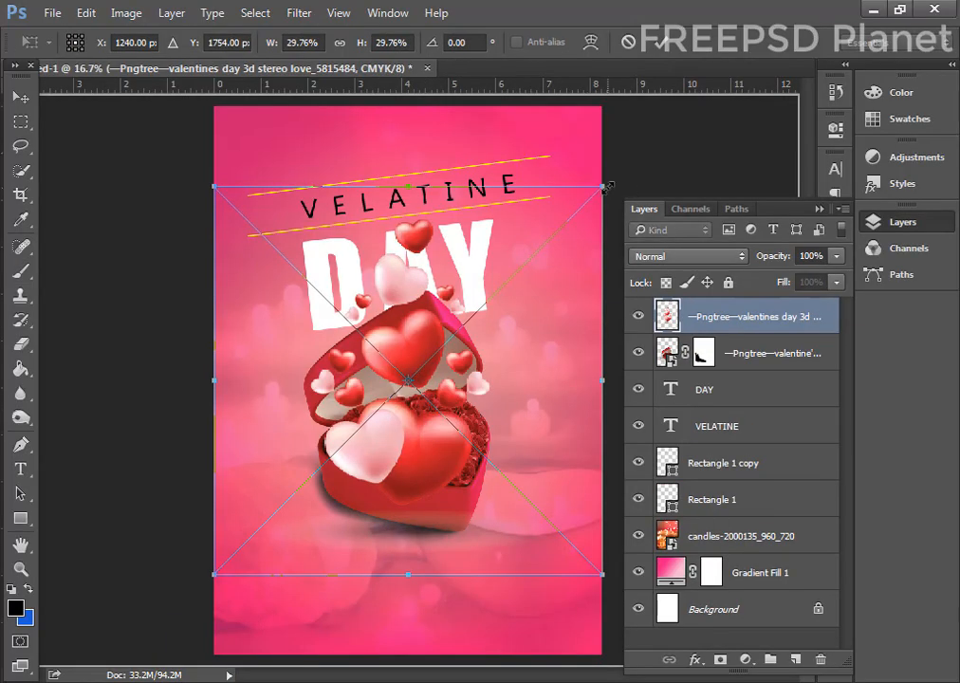
{"action": "left_click_drag", "start_coordinate": [607, 186], "coordinate": [612, 177]}
{"action": "left_click", "coordinate": [662, 42]}
{"action": "left_click_drag", "start_coordinate": [724, 315], "coordinate": [735, 366]}
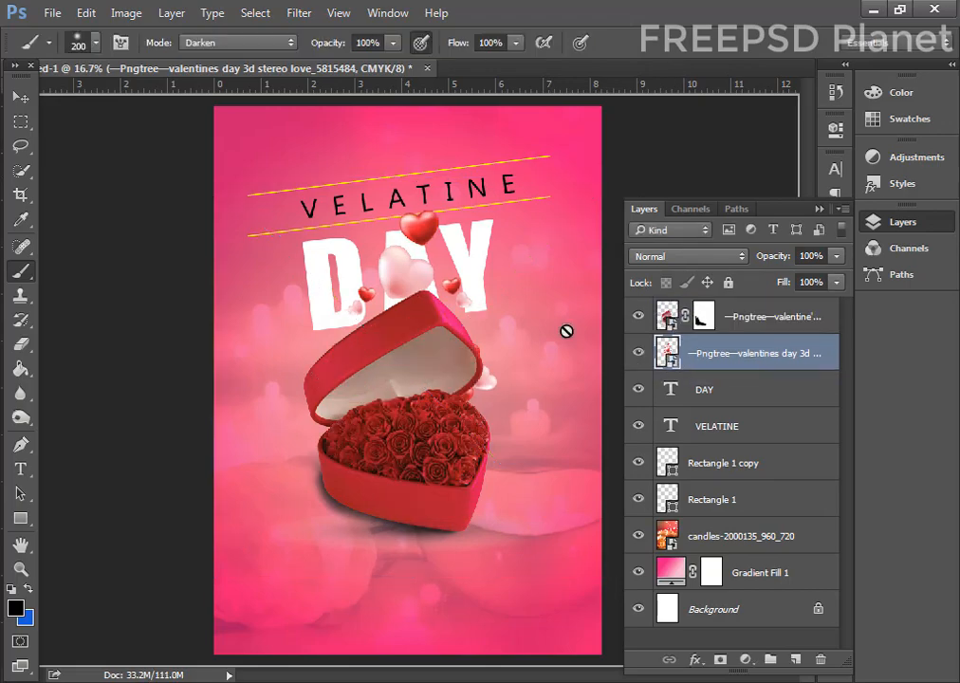
Move the 3D hearts to the left of the gift box, rotate them by -14.59°, and shift the gift box right and slightly up.
{"action": "left_click", "coordinate": [396, 284]}
{"action": "left_click", "coordinate": [20, 97]}
{"action": "mouse_move", "coordinate": [417, 277]}
{"action": "left_mouse_down"}
{"action": "mouse_move", "coordinate": [365, 268]}
{"action": "mouse_move", "coordinate": [321, 304]}
{"action": "left_mouse_up"}
{"action": "left_click", "coordinate": [86, 12]}
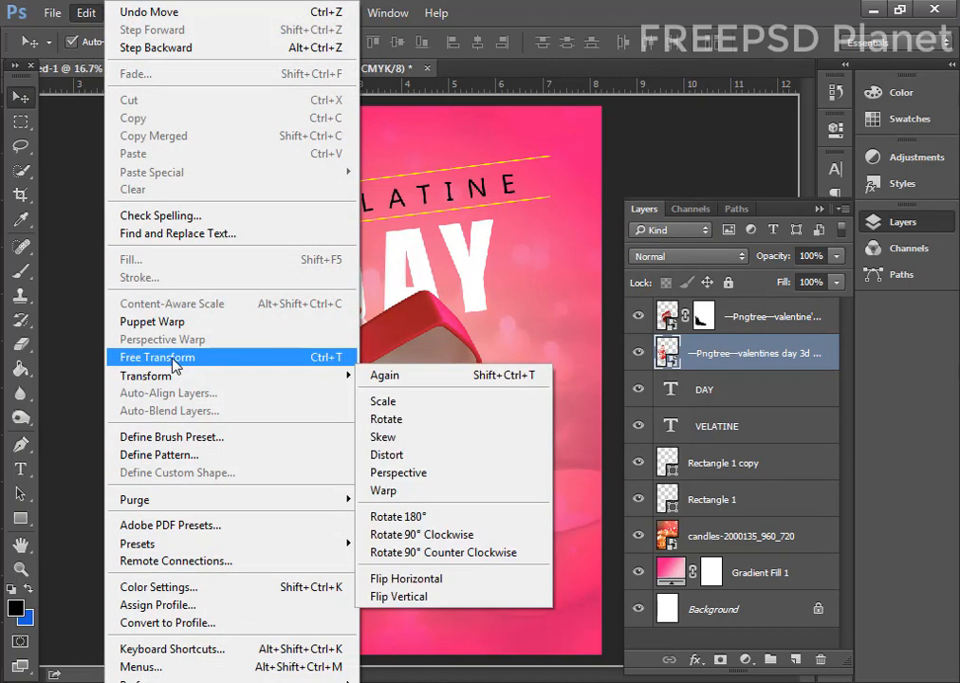
{"action": "left_click", "coordinate": [176, 357]}
{"action": "left_click_drag", "start_coordinate": [593, 188], "coordinate": [464, 154]}
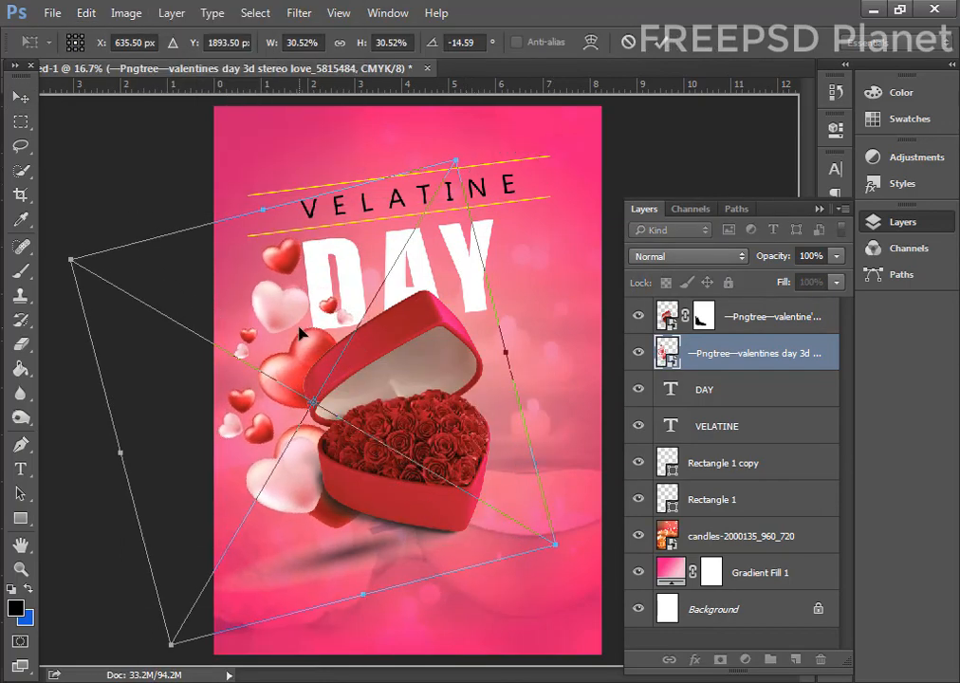
{"action": "left_click", "coordinate": [665, 41]}
{"action": "left_click_drag", "start_coordinate": [400, 436], "coordinate": [439, 446]}
Add the white text "FEB 14" in Impact Regular at 173.73 pt and position it across the poster below the gift box.
{"action": "key", "text": "t"}
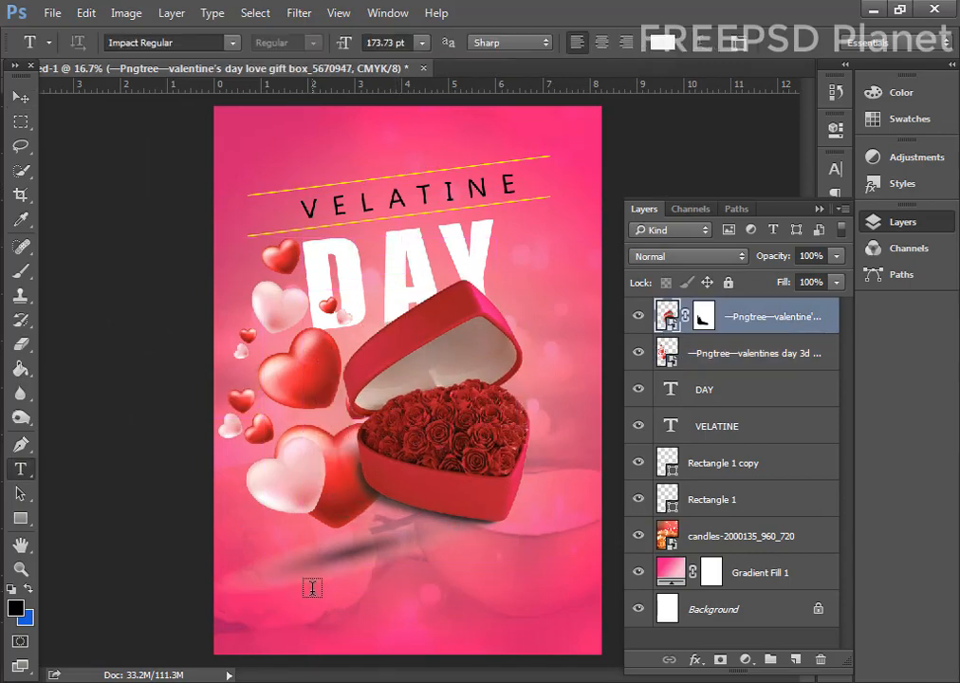
{"action": "left_click", "coordinate": [302, 578]}
{"action": "type", "text": "FEB"}
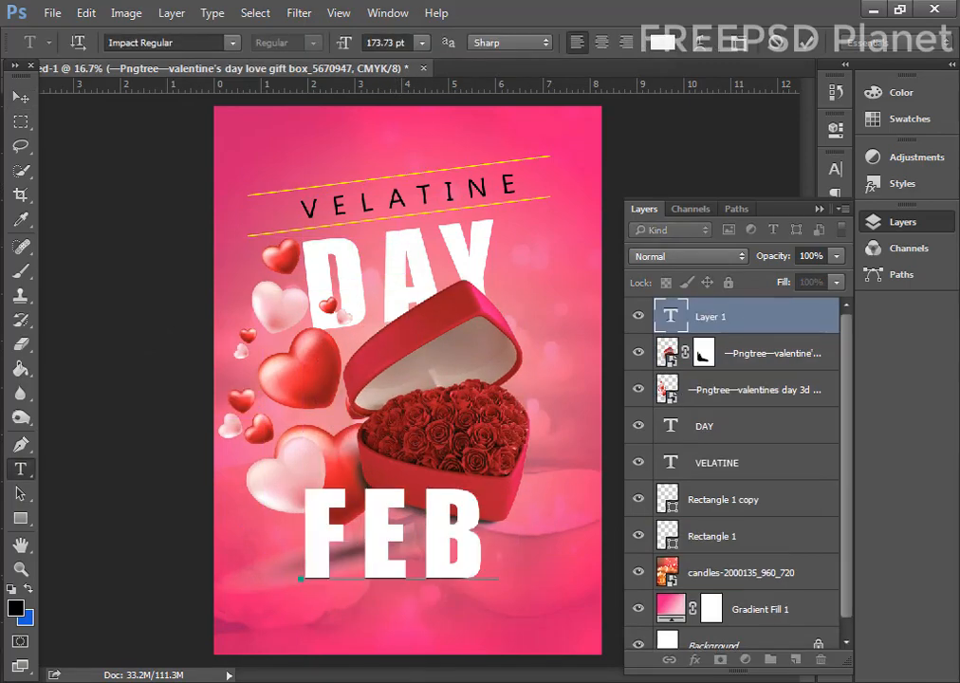
{"action": "type", "text": " 14"}
{"action": "left_click_drag", "start_coordinate": [450, 649], "coordinate": [404, 677]}
{"action": "left_click", "coordinate": [805, 45]}
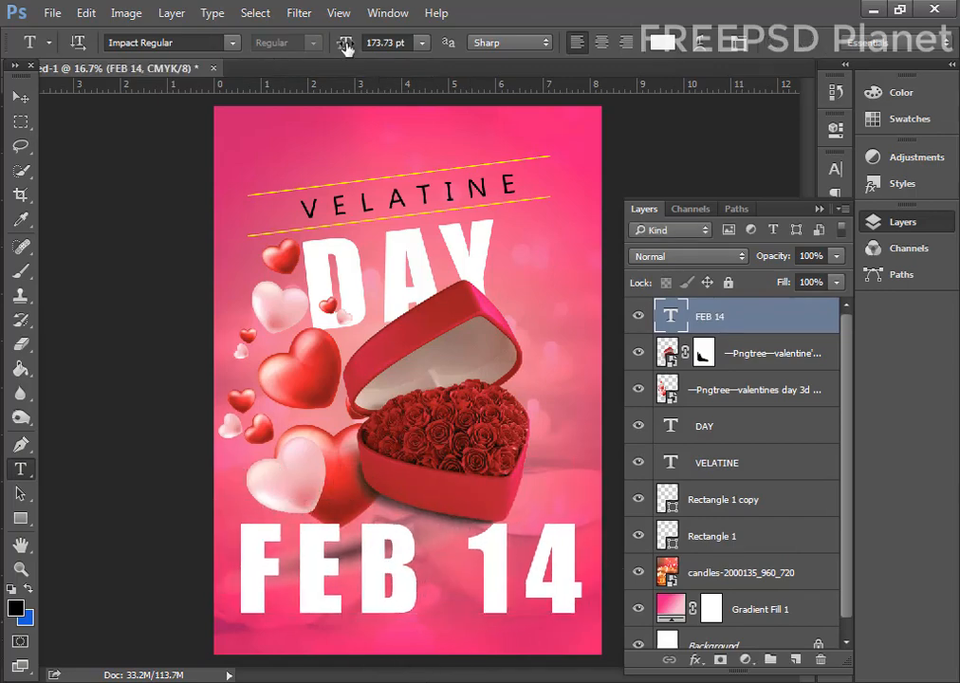
Reduce the FEB 14 text to 77.73 pt and centre it below the gift box.
{"action": "left_click_drag", "start_coordinate": [350, 45], "coordinate": [333, 48]}
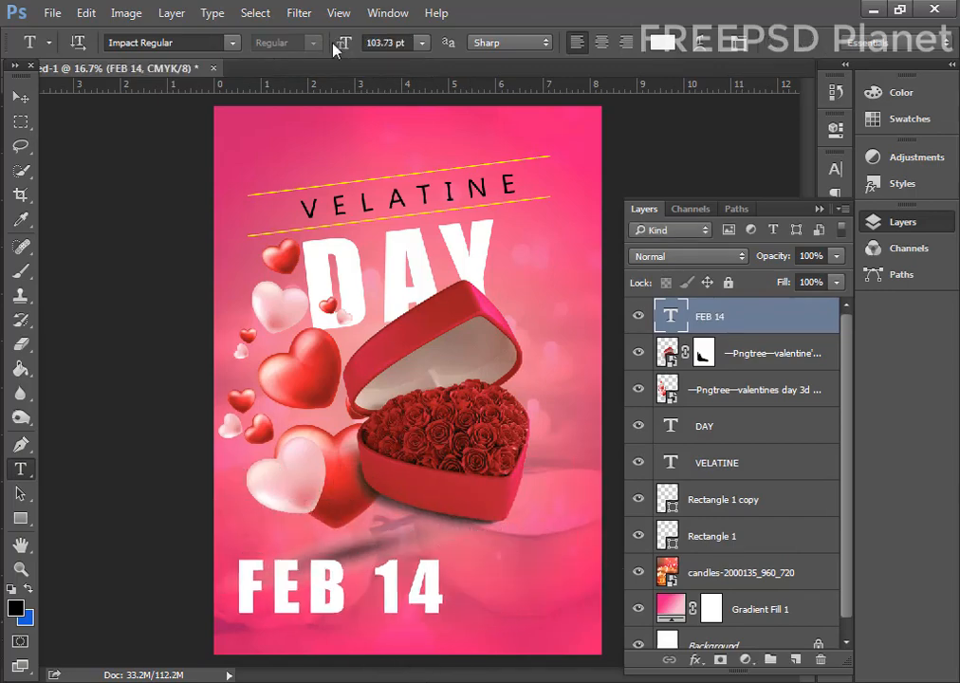
{"action": "left_click", "coordinate": [22, 97]}
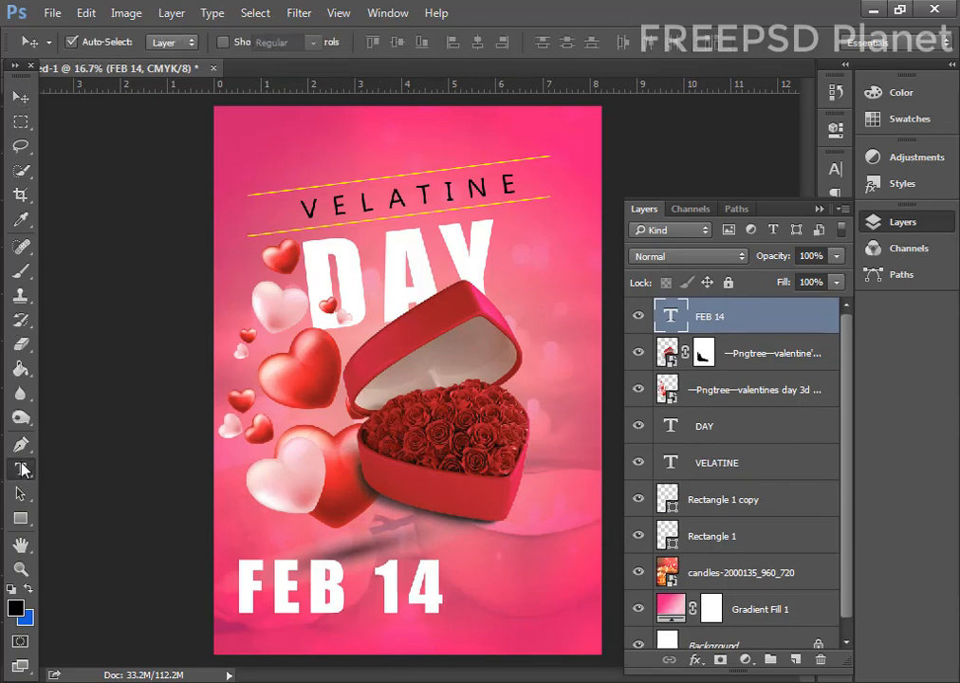
{"action": "left_click", "coordinate": [20, 469]}
{"action": "left_click_drag", "start_coordinate": [328, 45], "coordinate": [321, 45]}
{"action": "key", "text": "v"}
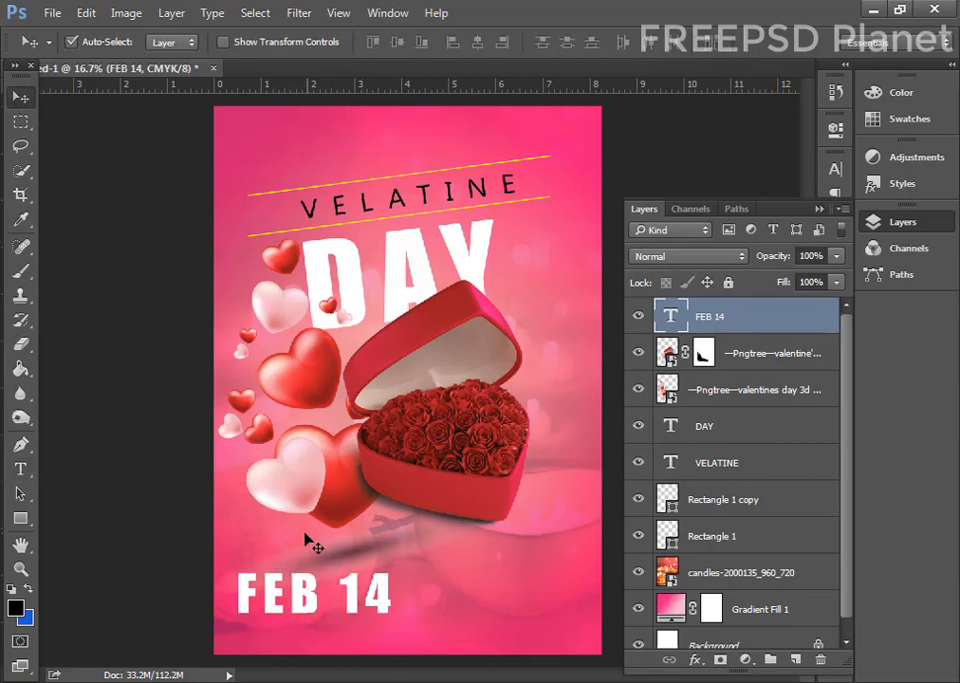
{"action": "left_click_drag", "start_coordinate": [284, 581], "coordinate": [353, 581]}
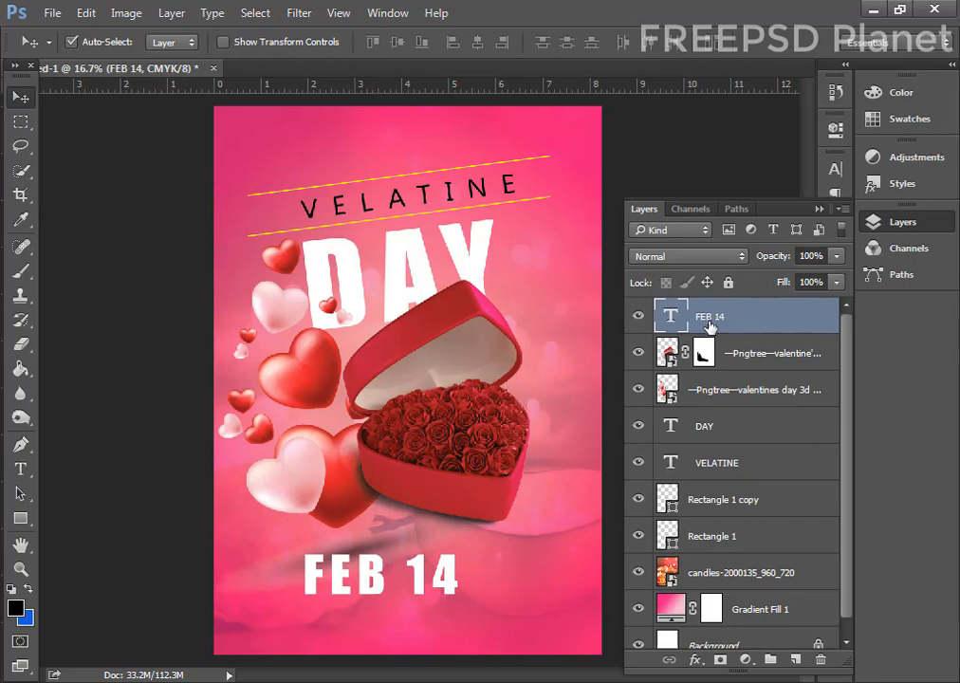
{"action": "left_click_drag", "start_coordinate": [314, 572], "coordinate": [321, 573]}
Change the FEB 14 text's font to Segoe UI Bold and shift it slightly up and left to recentre it.
{"action": "left_click", "coordinate": [835, 169]}
{"action": "left_click", "coordinate": [728, 182]}
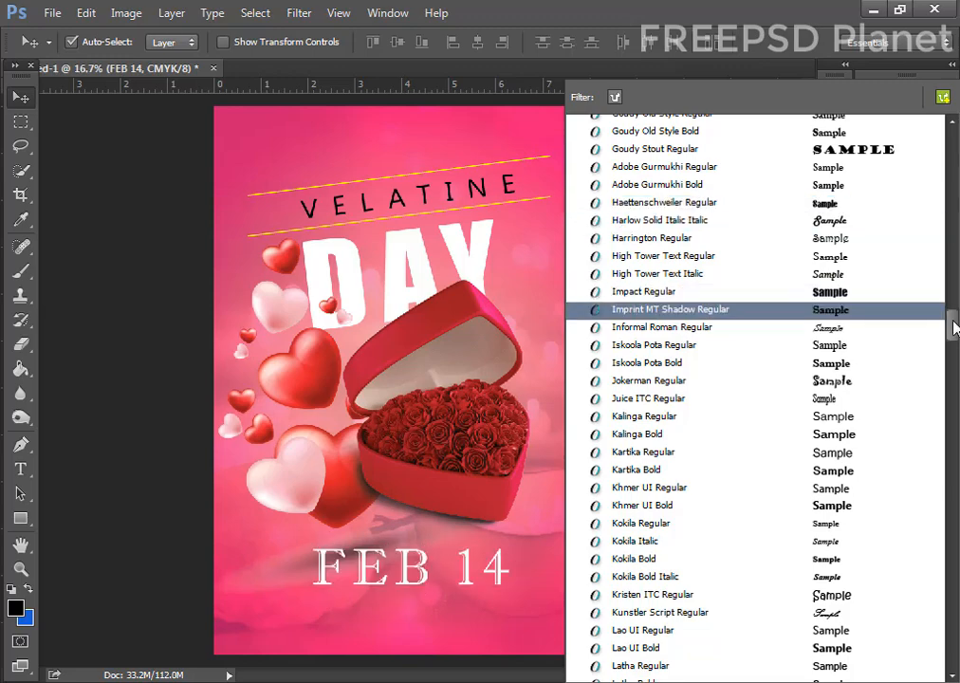
{"action": "left_click_drag", "start_coordinate": [953, 307], "coordinate": [950, 392]}
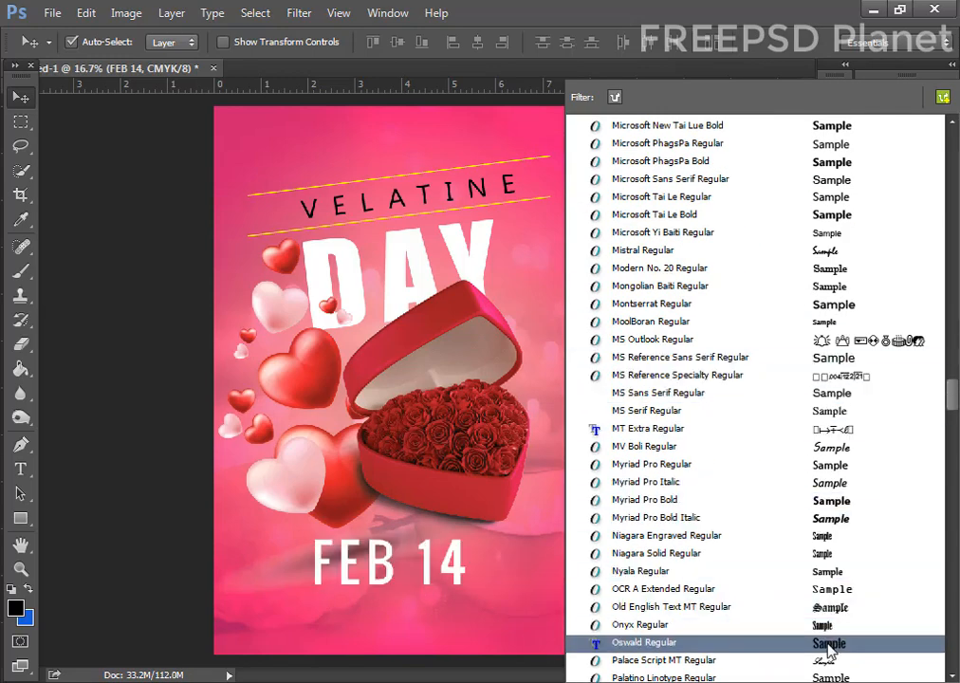
{"action": "scroll", "coordinate": [828, 648], "scroll_direction": "down", "scroll_amount": 14}
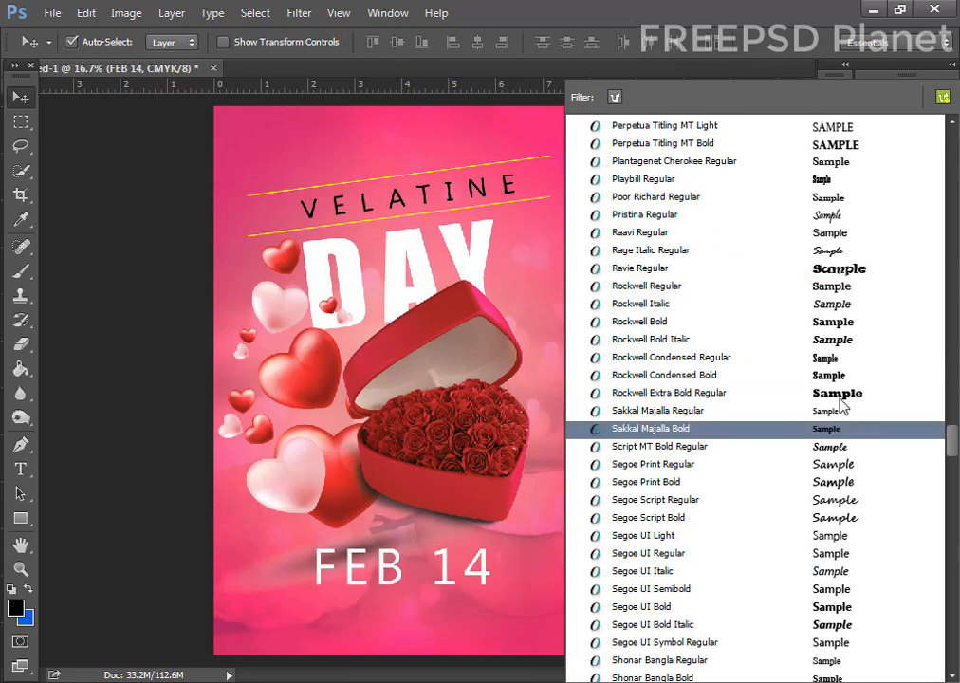
{"action": "left_click", "coordinate": [831, 607]}
{"action": "mouse_move", "coordinate": [725, 231]}
{"action": "left_mouse_down"}
{"action": "mouse_move", "coordinate": [741, 235]}
{"action": "mouse_move", "coordinate": [716, 234]}
{"action": "left_mouse_up"}
{"action": "left_click_drag", "start_coordinate": [410, 566], "coordinate": [393, 560]}
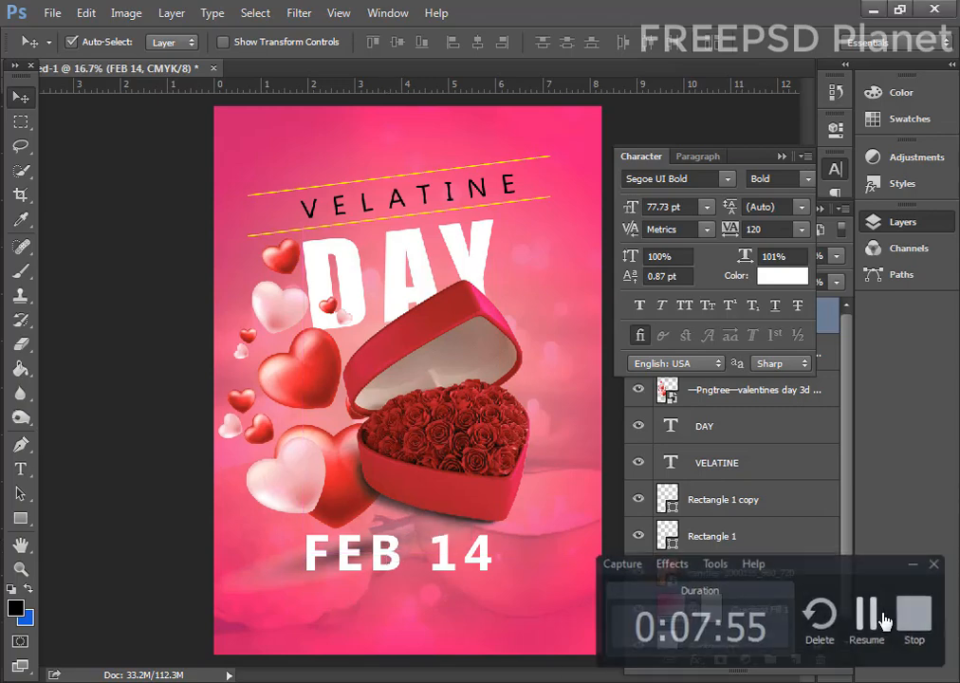
Add the white text "FreePSD Planet" in Segoe UI Bold at 15.73 pt in the poster's lower-left corner.
{"action": "key", "text": "t"}
{"action": "left_click", "coordinate": [289, 626]}
{"action": "type", "text": "Fre"}
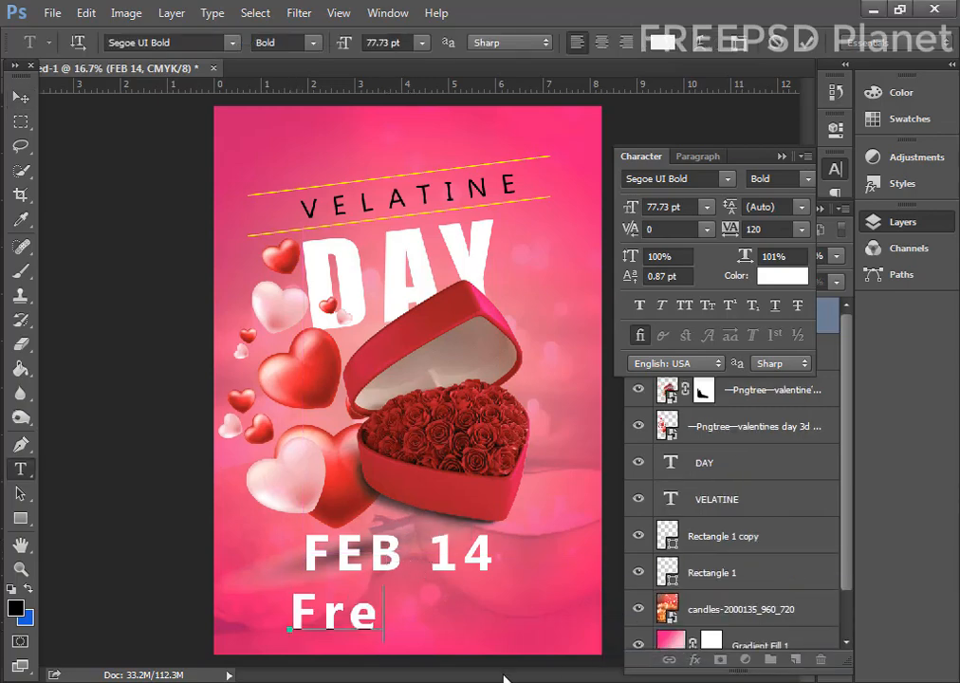
{"action": "type", "text": "ePSD Pl"}
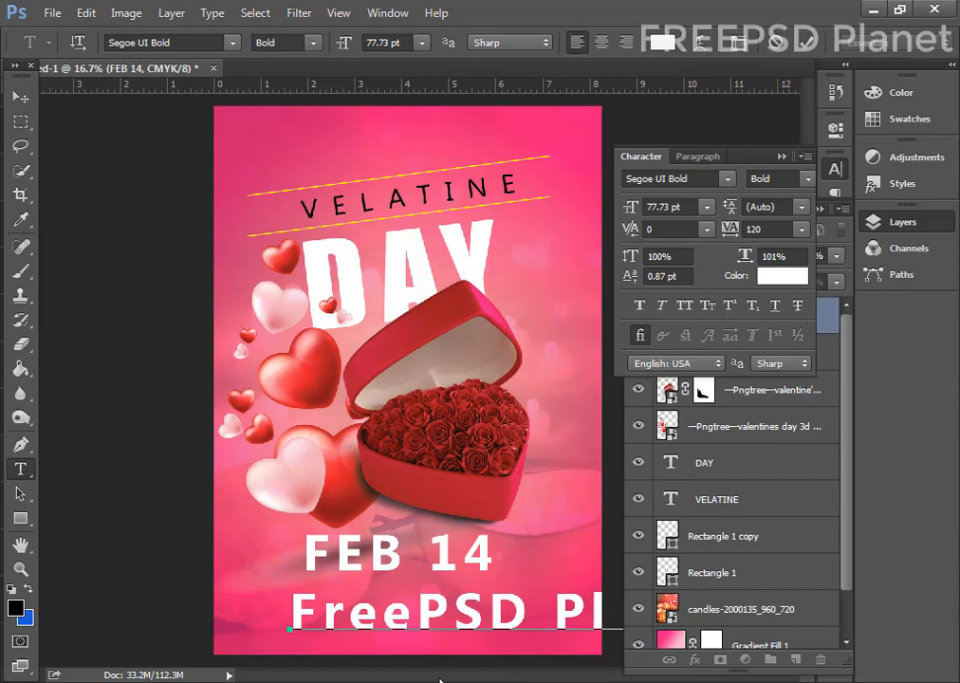
{"action": "left_click_drag", "start_coordinate": [418, 649], "coordinate": [343, 652]}
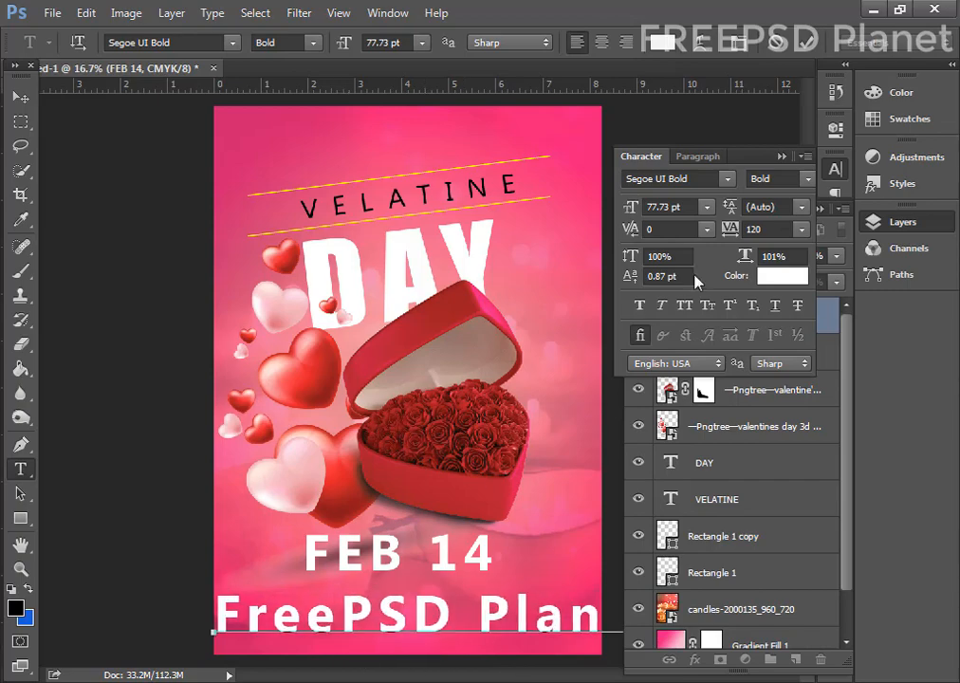
{"action": "left_click", "coordinate": [804, 42]}
{"action": "left_click_drag", "start_coordinate": [353, 50], "coordinate": [336, 50]}
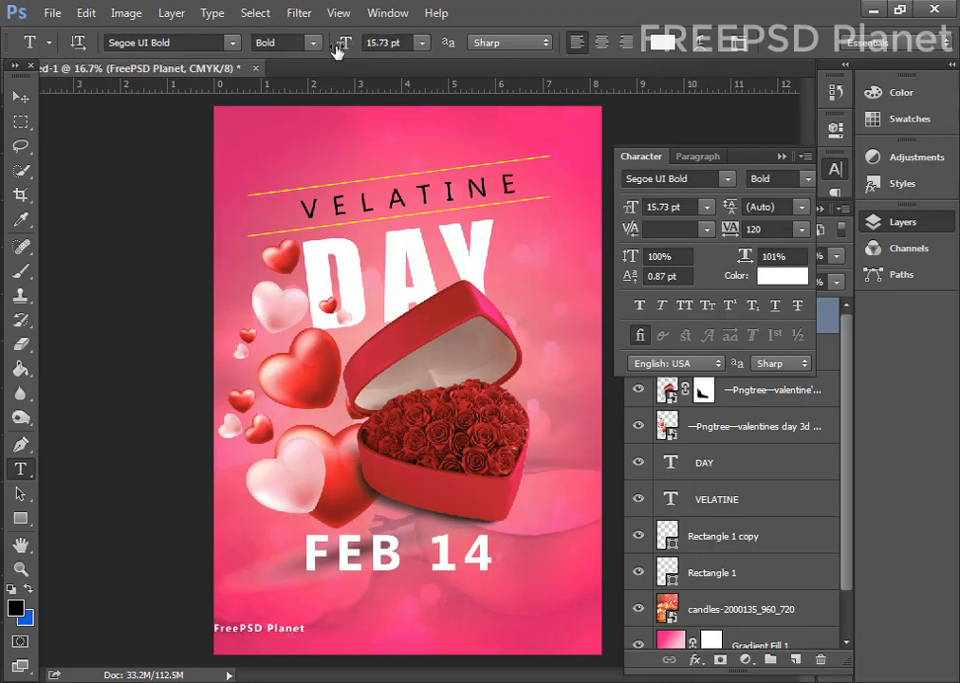
{"action": "left_click", "coordinate": [20, 97]}
Duplicate the FreePSD Planet text, change the copy to "tinyadobegrphic.blogspot.com", and place it in the poster's lower-right corner.
{"action": "left_click_drag", "start_coordinate": [256, 629], "coordinate": [382, 618]}
{"action": "key", "text": "t"}
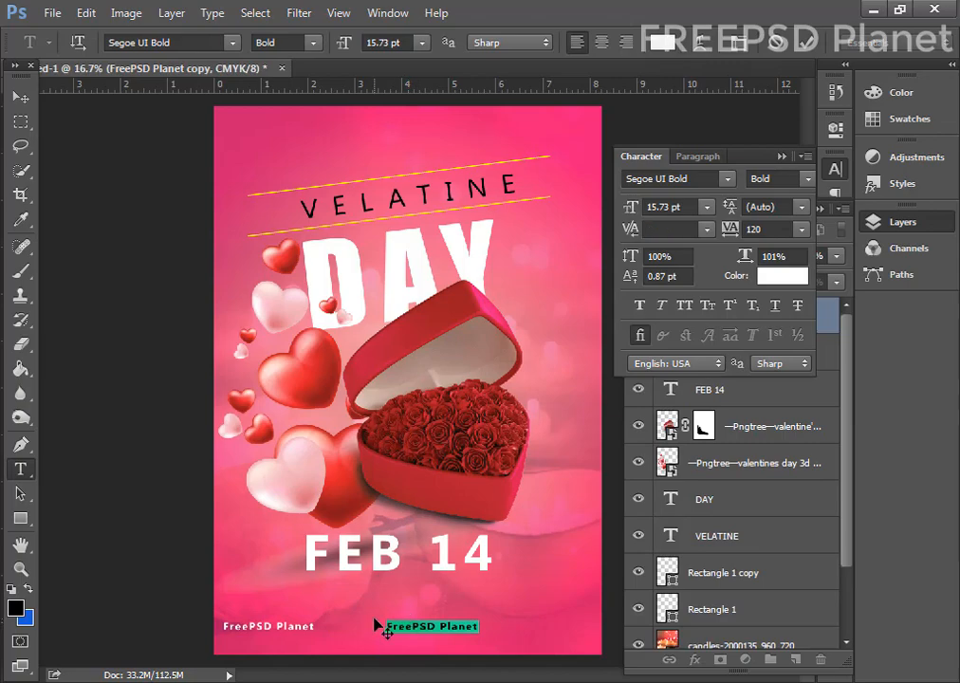
{"action": "key", "text": "BackSpace"}
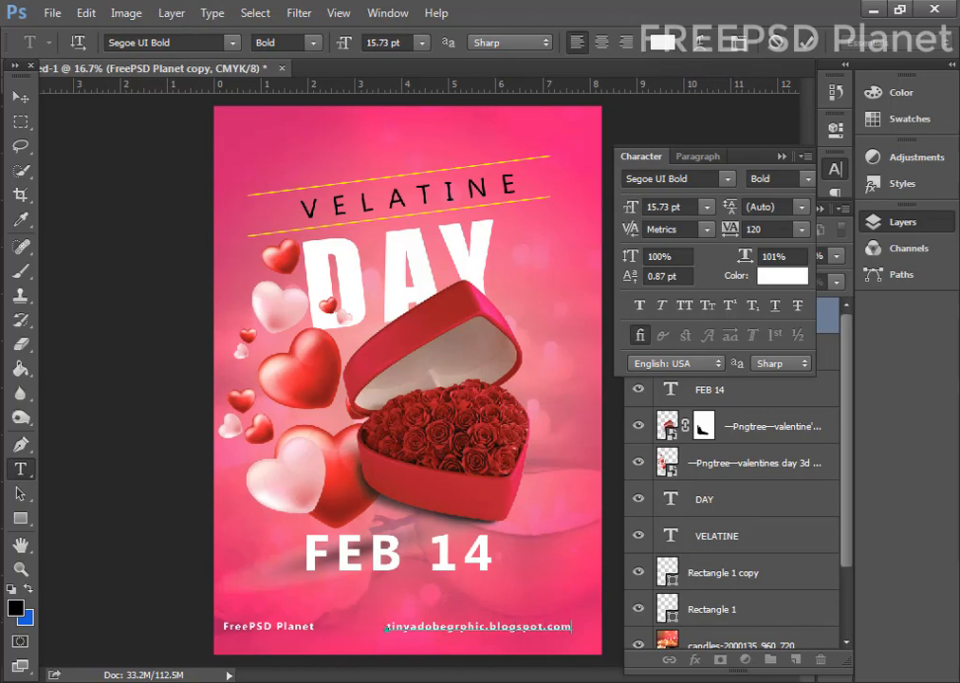
{"action": "left_click", "coordinate": [17, 101]}
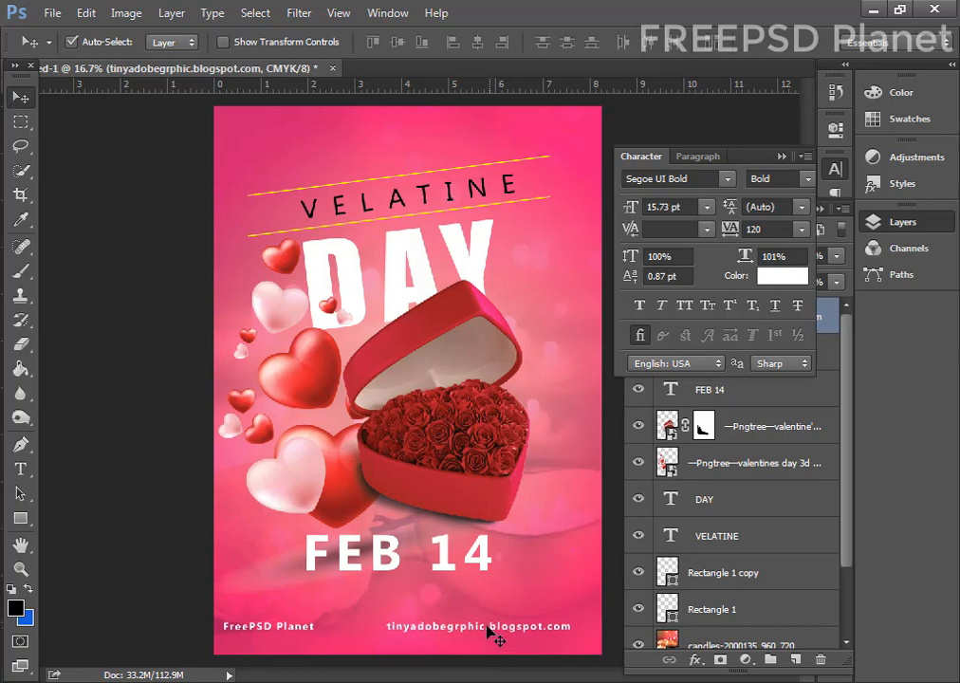
{"action": "left_click_drag", "start_coordinate": [490, 634], "coordinate": [506, 641]}
Lower the FreePSD Planet text level with the web address and nudge the DAY text slightly right and up.
{"action": "left_click", "coordinate": [289, 630]}
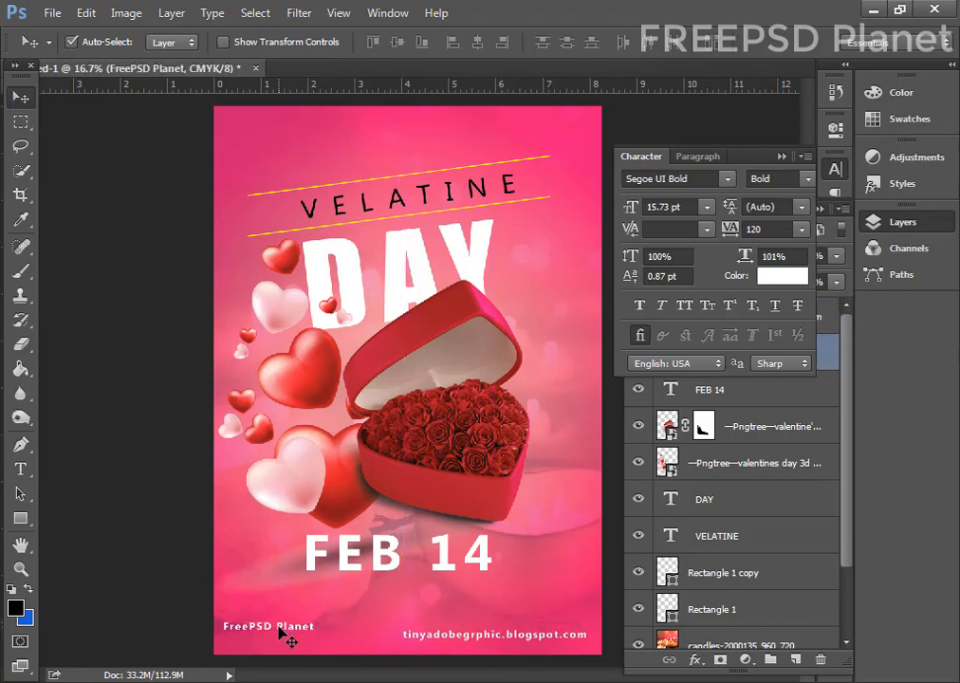
{"action": "left_click_drag", "start_coordinate": [279, 628], "coordinate": [277, 641]}
{"action": "mouse_move", "coordinate": [361, 554]}
{"action": "left_mouse_down"}
{"action": "mouse_move", "coordinate": [384, 558]}
{"action": "mouse_move", "coordinate": [365, 555]}
{"action": "left_mouse_up"}
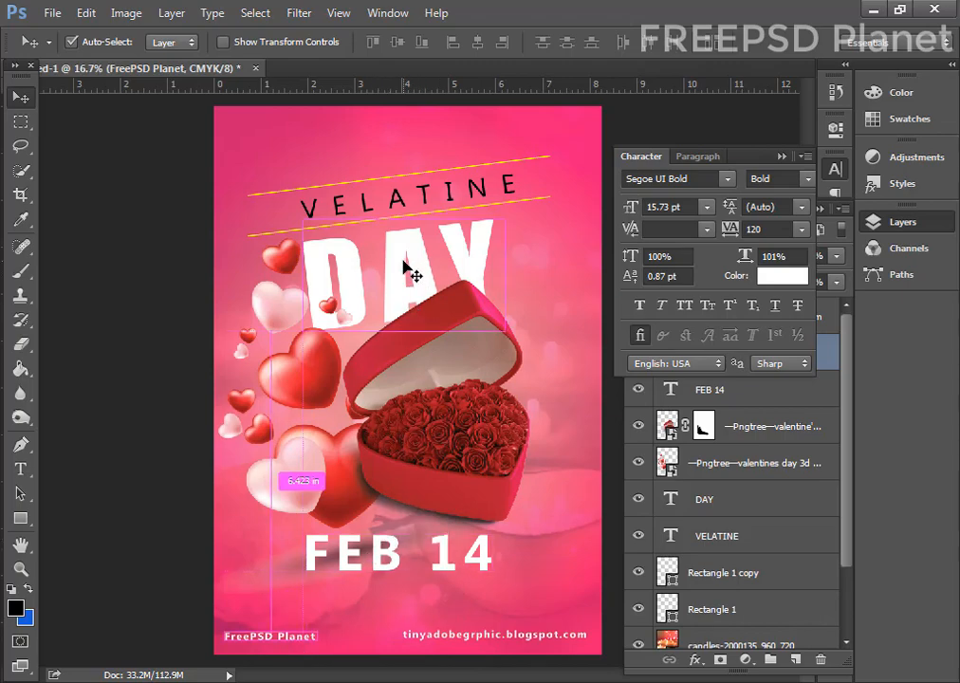
{"action": "left_click_drag", "start_coordinate": [404, 260], "coordinate": [408, 259]}
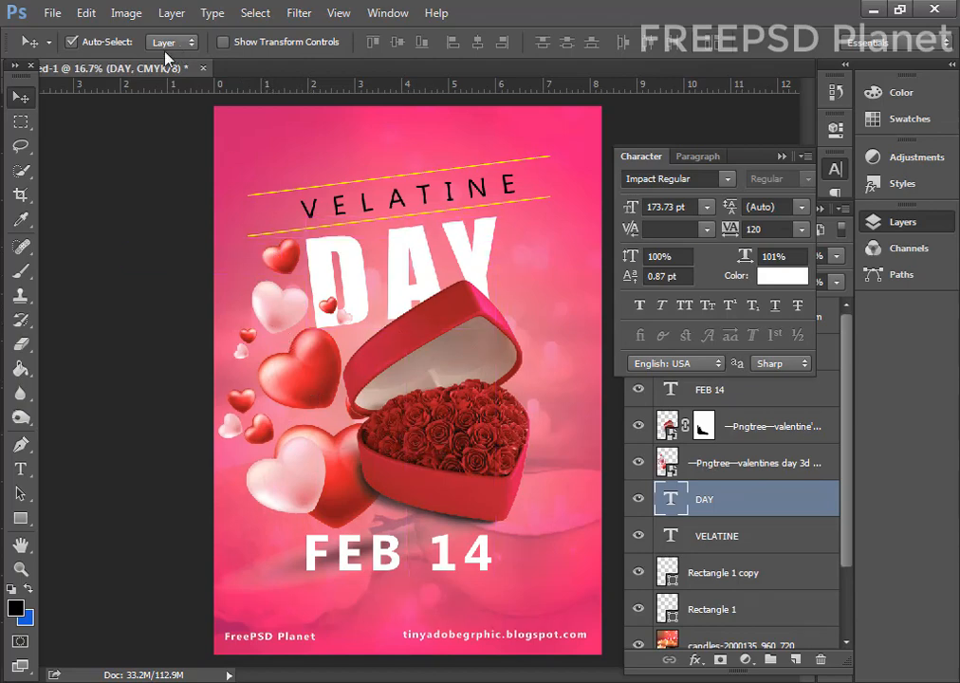
Copy a single red heart from the 3D hearts layer, duplicate it, and place one at each end of the VELATINE title.
{"action": "left_click", "coordinate": [275, 296], "text": "ctrl"}
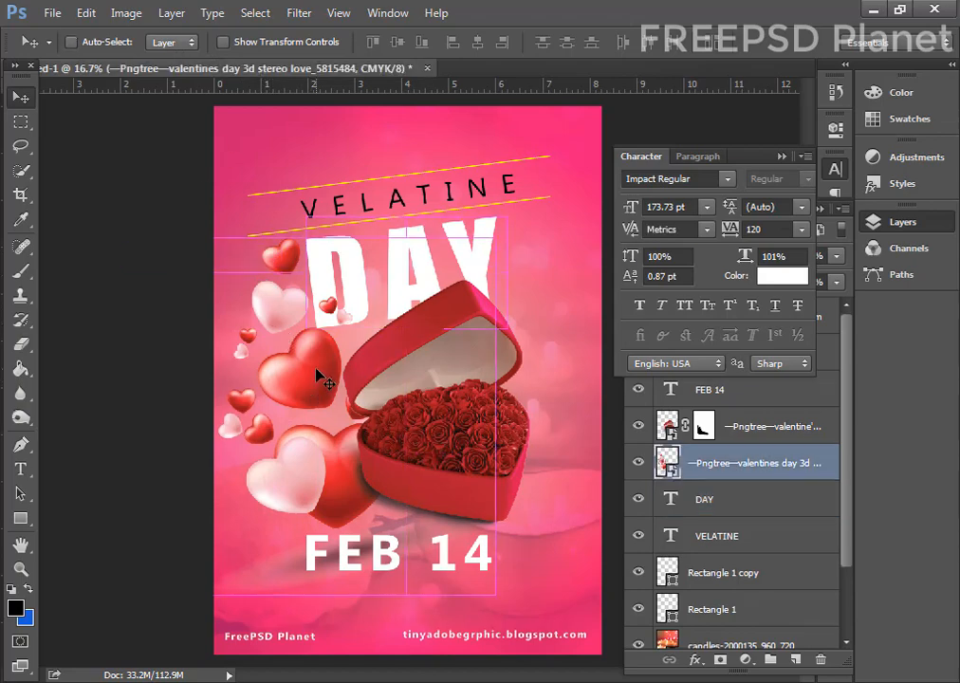
{"action": "left_click", "coordinate": [21, 121]}
{"action": "left_click_drag", "start_coordinate": [260, 234], "coordinate": [537, 188]}
{"action": "key", "text": "ctrl+j"}
{"action": "key", "text": "v"}
{"action": "left_click", "coordinate": [792, 462]}
{"action": "key", "text": "ctrl+j"}
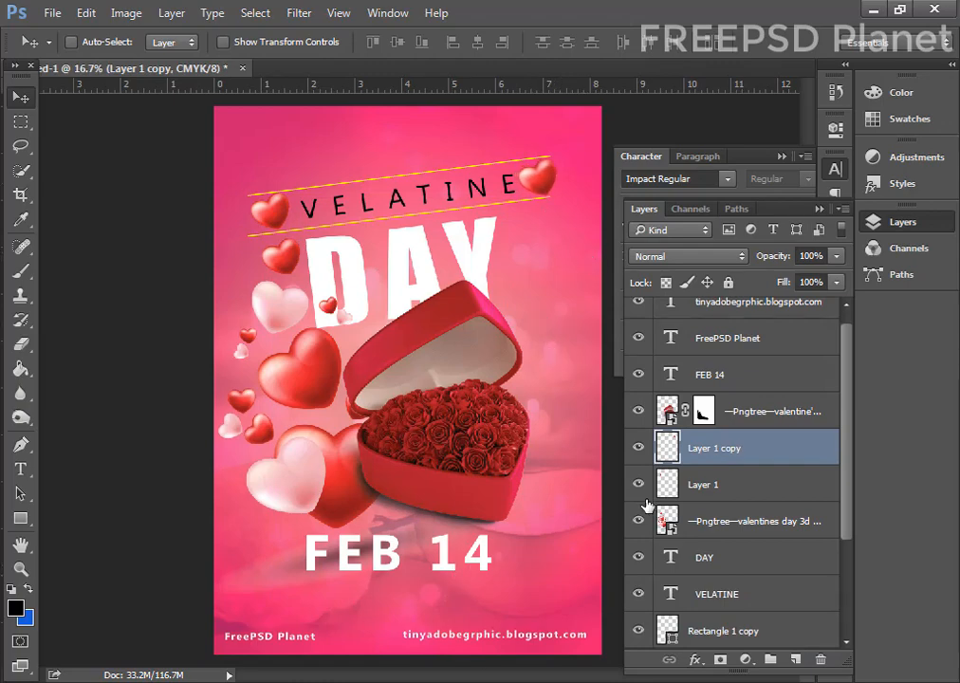
Open the valentines day love red origami image from the Videos library as a separate document.
{"action": "left_click", "coordinate": [385, 566], "text": "ctrl"}
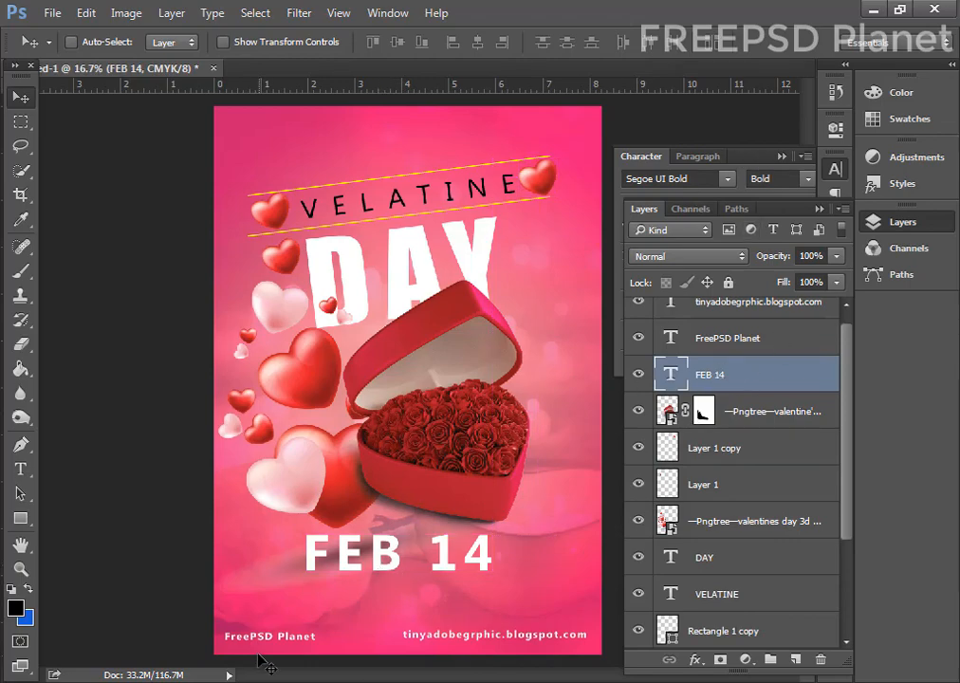
{"action": "key", "text": "alt+Tab"}
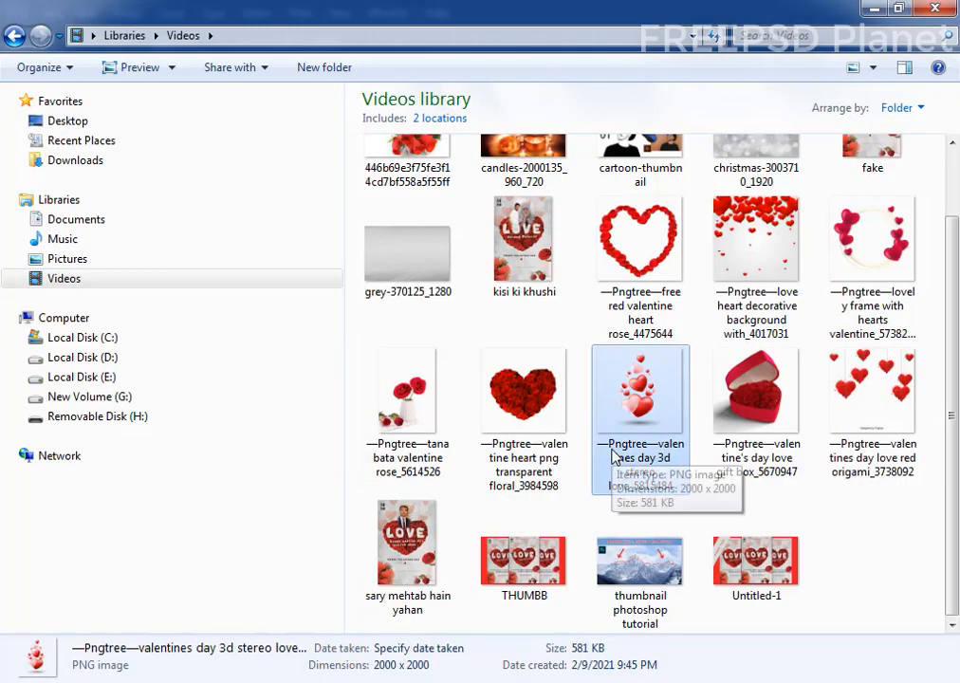
{"action": "scroll", "coordinate": [944, 379], "scroll_direction": "up", "scroll_amount": 2}
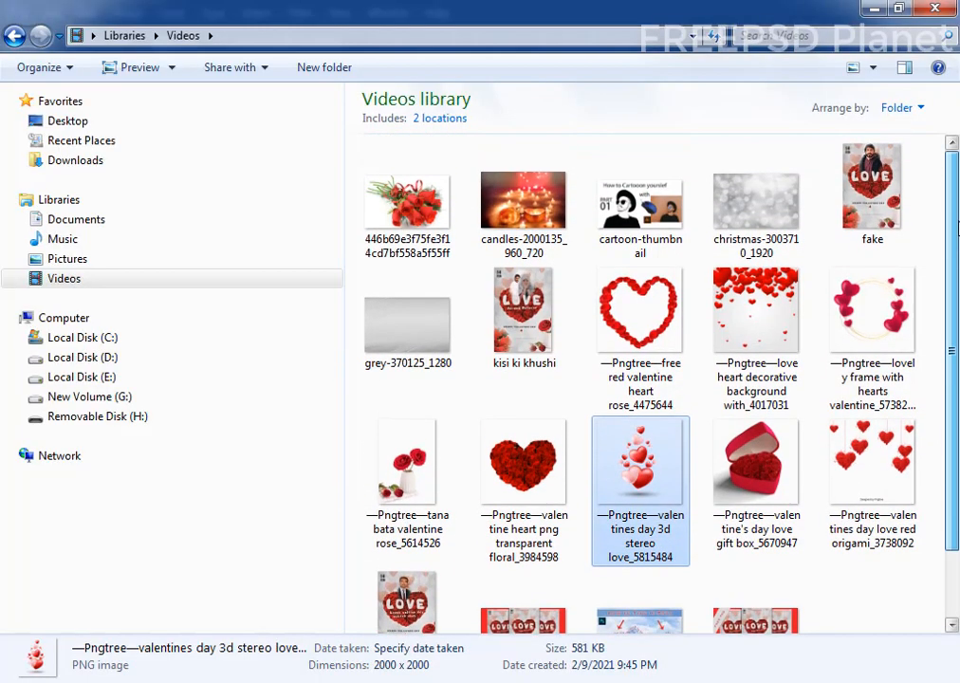
{"action": "scroll", "coordinate": [954, 266], "scroll_direction": "down", "scroll_amount": 2}
{"action": "left_click", "coordinate": [877, 417]}
{"action": "key", "text": "alt+Tab"}
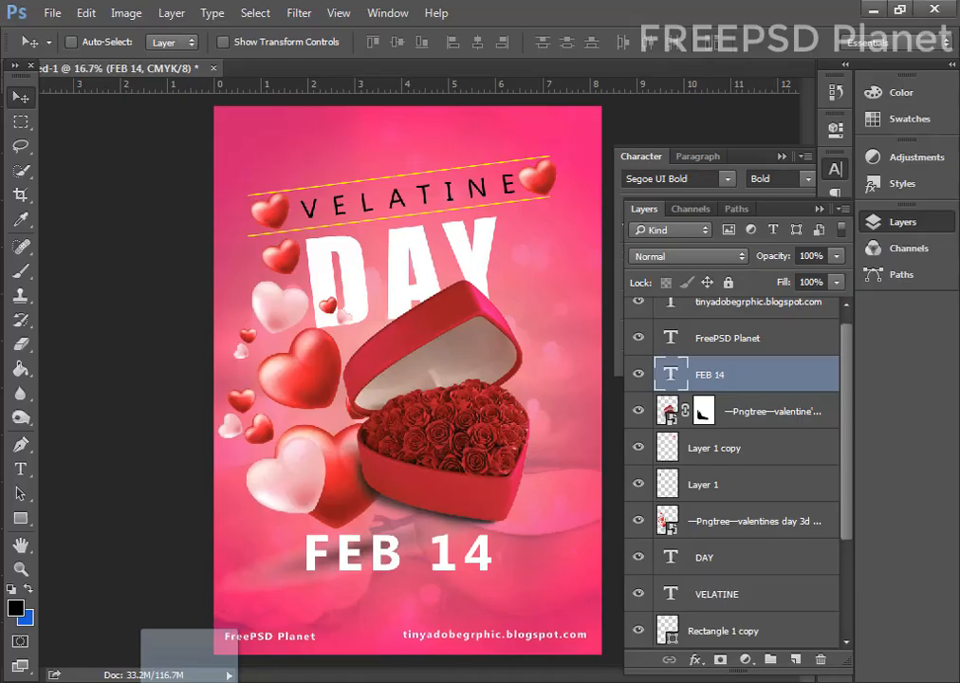
{"action": "left_click_drag", "start_coordinate": [190, 678], "coordinate": [616, 7]}
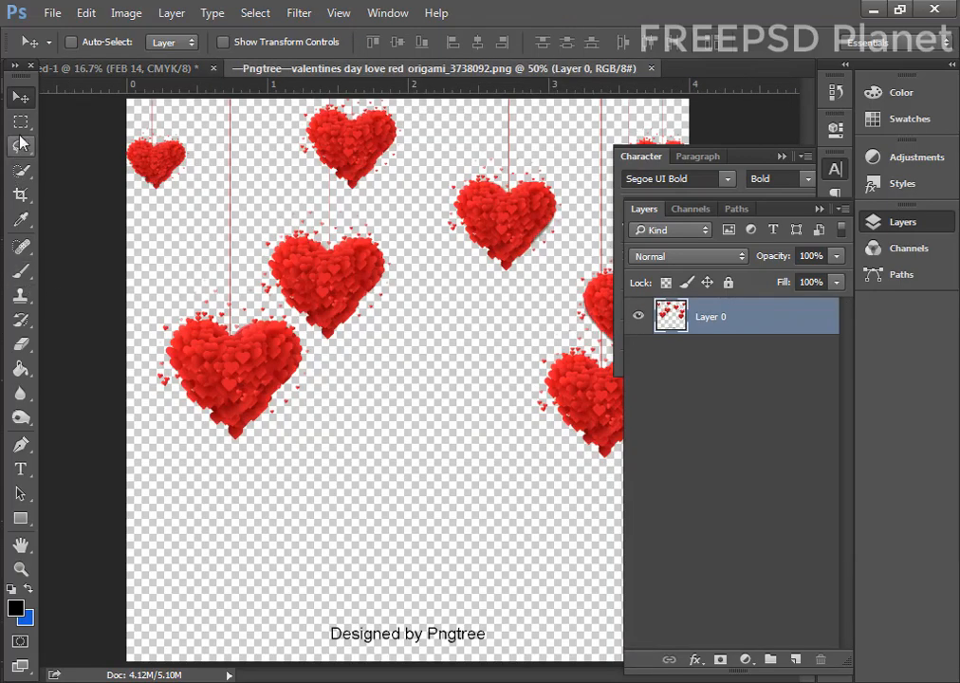
Copy the upper-middle origami heart to its own layer and bring it into the poster above the VELATINE title.
{"action": "left_click", "coordinate": [20, 121]}
{"action": "left_click_drag", "start_coordinate": [449, 120], "coordinate": [574, 294]}
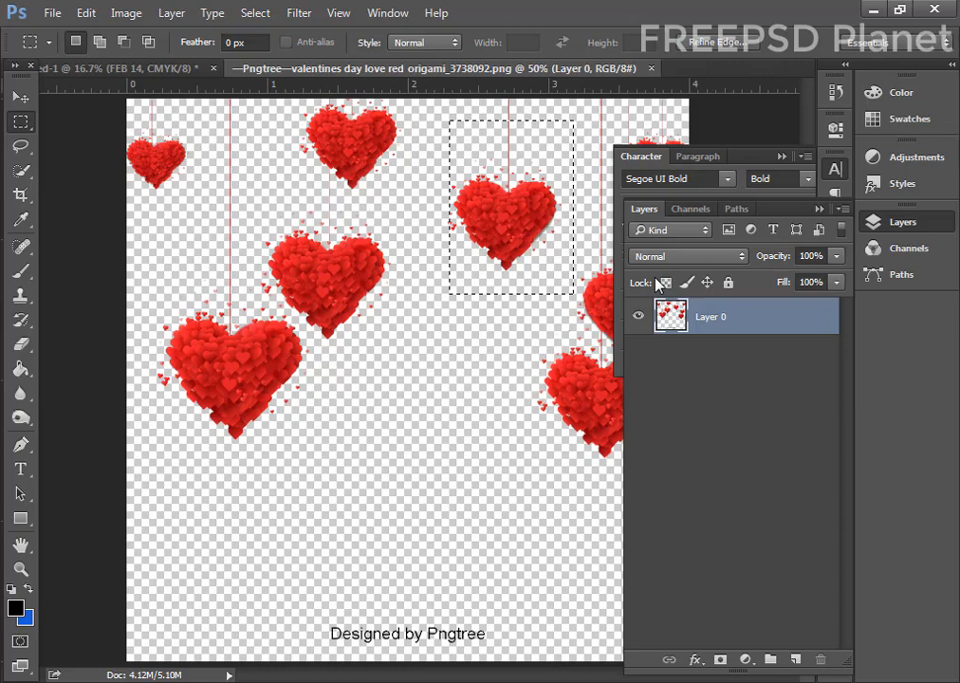
{"action": "key", "text": "ctrl+j"}
{"action": "left_click", "coordinate": [22, 97]}
{"action": "left_click_drag", "start_coordinate": [494, 223], "coordinate": [398, 162]}
Scale the origami heart to 213% and move it up to the poster's top edge, above the title lines.
{"action": "left_click", "coordinate": [86, 14]}
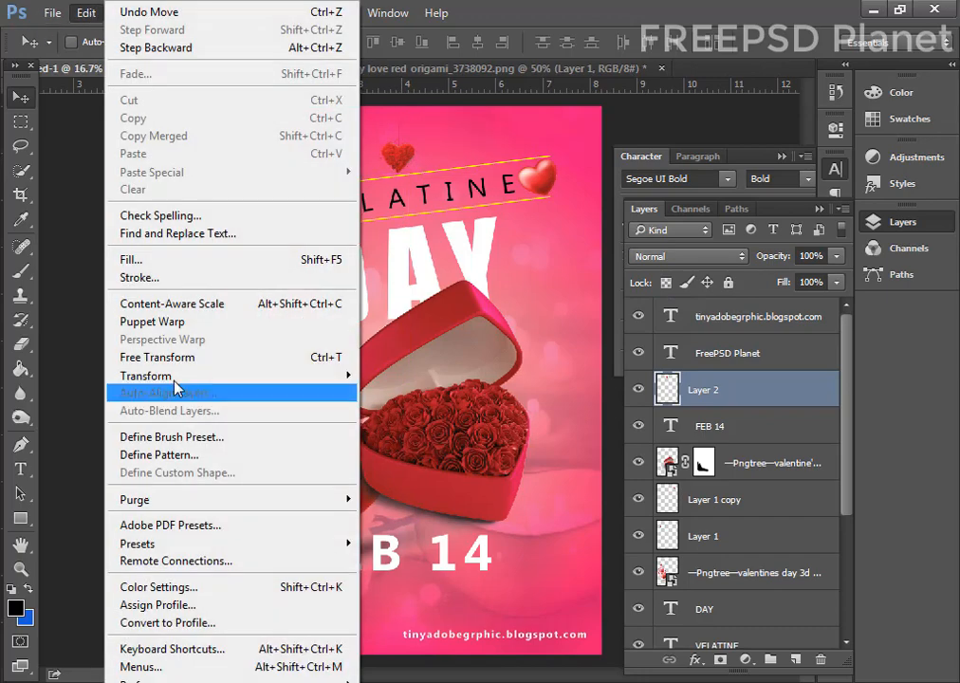
{"action": "left_click", "coordinate": [142, 356]}
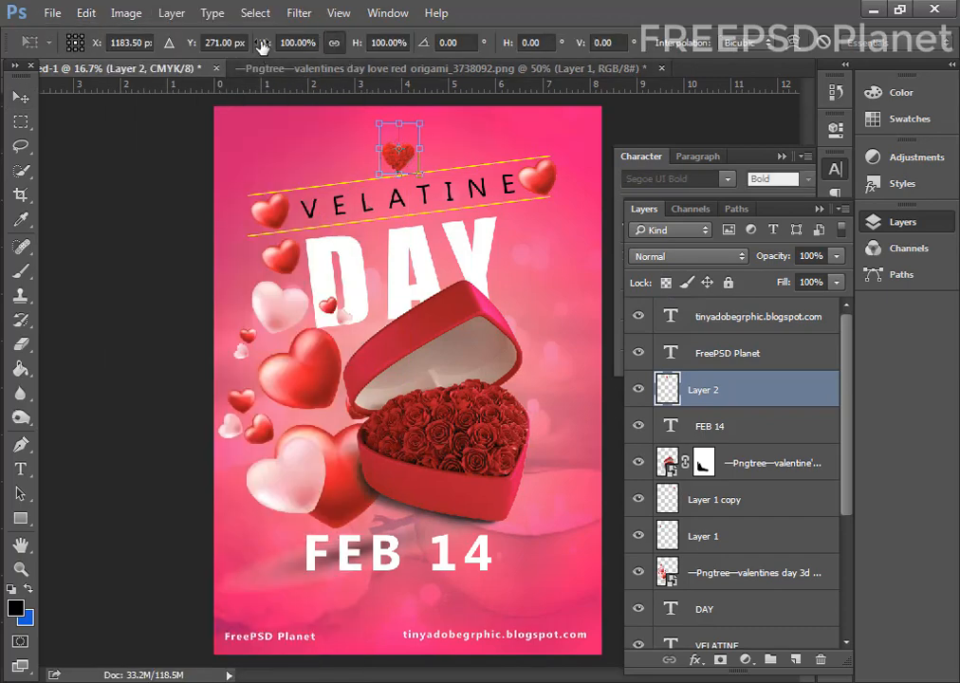
{"action": "left_click_drag", "start_coordinate": [261, 46], "coordinate": [286, 45]}
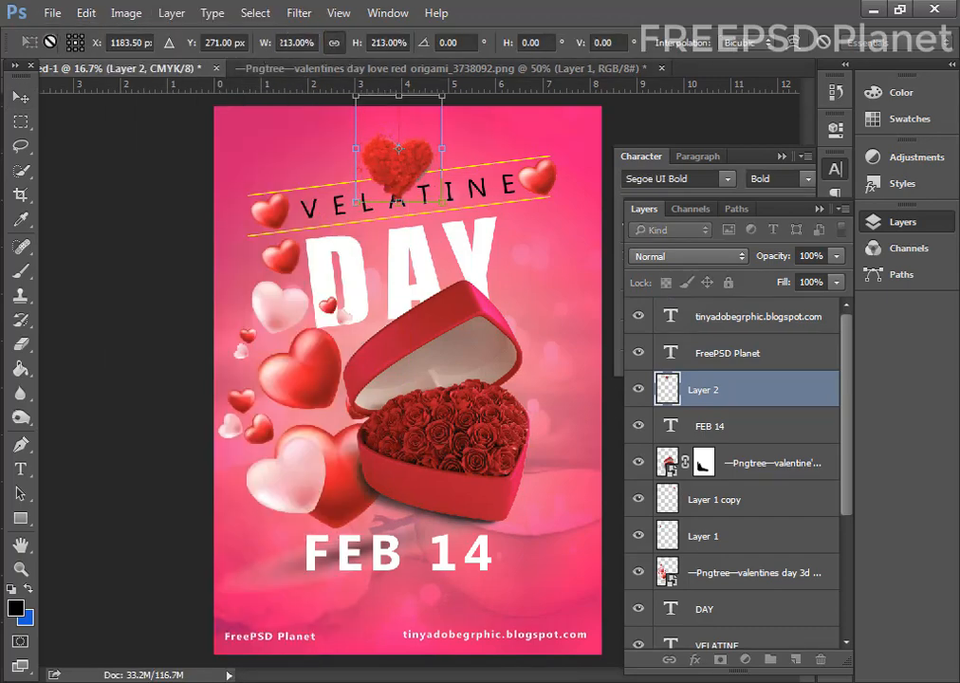
{"action": "left_click", "coordinate": [20, 98]}
{"action": "key", "text": "Return"}
{"action": "left_click_drag", "start_coordinate": [398, 168], "coordinate": [402, 143]}
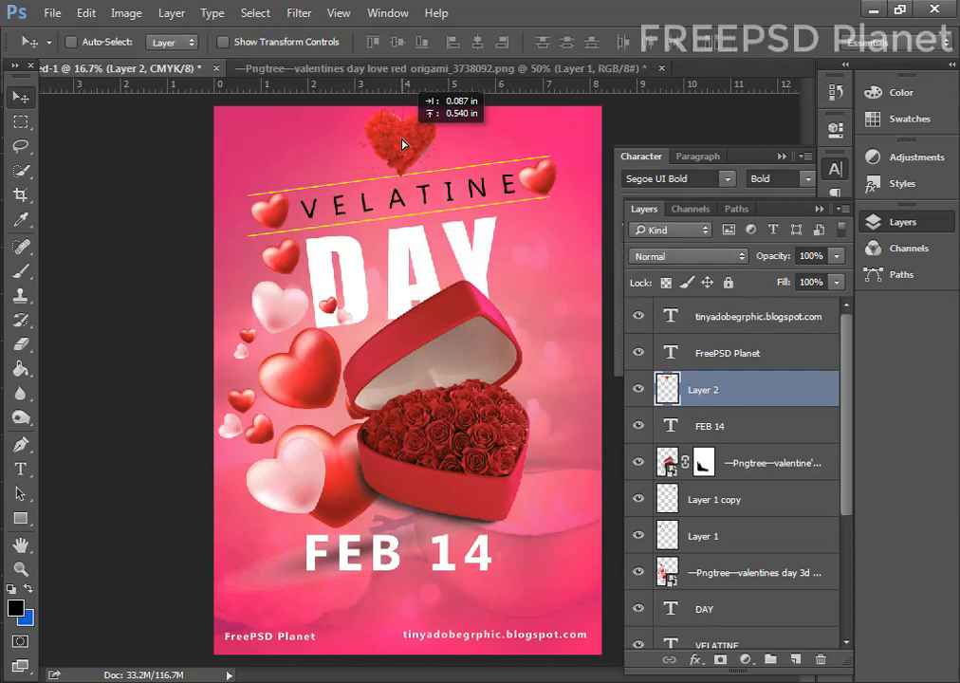
Apply a Gradient Overlay to the VELATINE text using the orange, yellow, orange preset.
{"action": "left_click", "coordinate": [403, 203], "text": "ctrl"}
{"action": "double_click", "coordinate": [809, 632]}
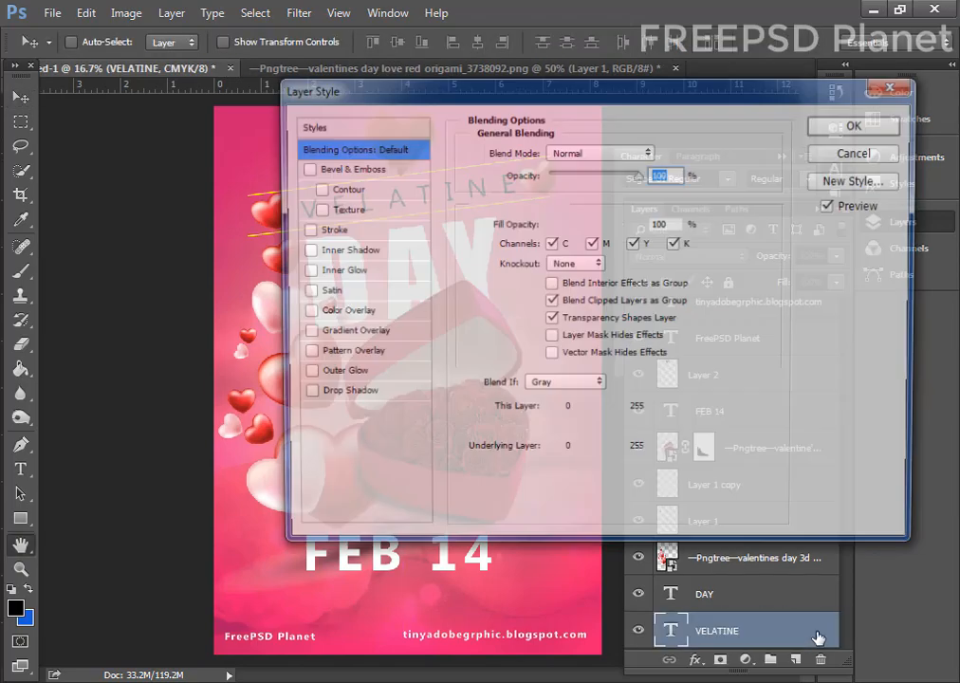
{"action": "left_click", "coordinate": [328, 336]}
{"action": "left_click_drag", "start_coordinate": [364, 210], "coordinate": [531, 312]}
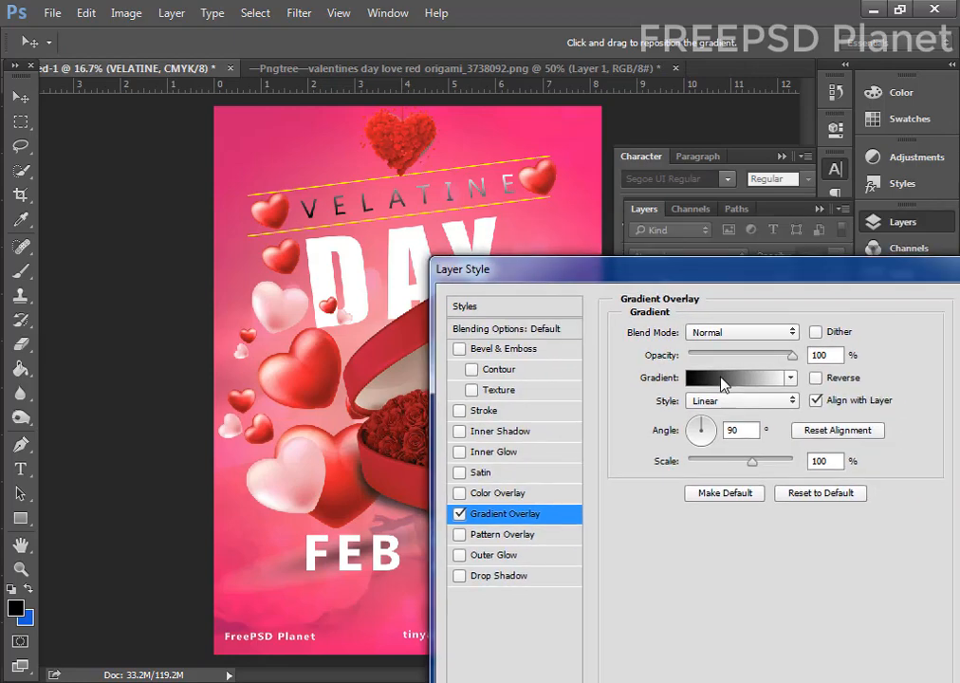
{"action": "left_click", "coordinate": [724, 382]}
{"action": "left_click", "coordinate": [784, 178]}
Recolor the starting stop of the VELATINE gradient overlay to bright orange fd8b10.
{"action": "double_click", "coordinate": [564, 441]}
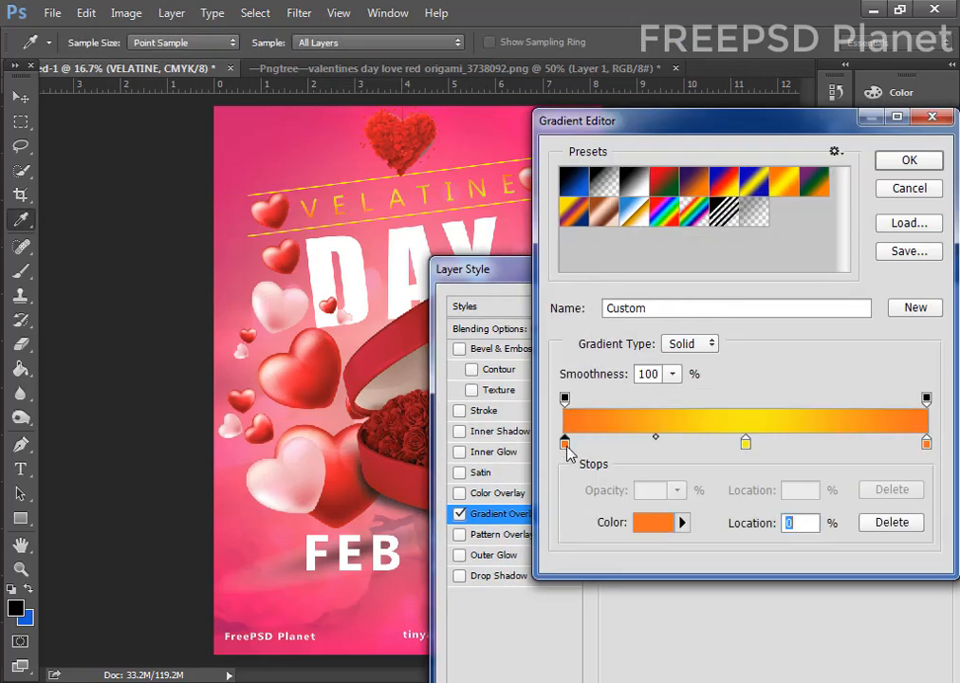
{"action": "left_click", "coordinate": [626, 394]}
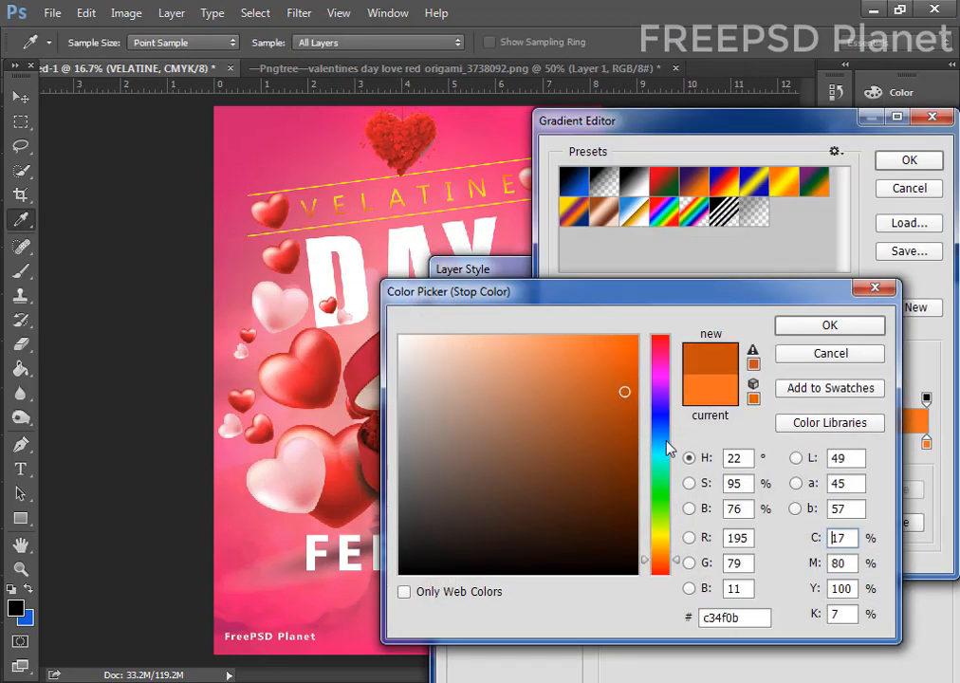
{"action": "left_click_drag", "start_coordinate": [662, 538], "coordinate": [667, 560]}
{"action": "left_click", "coordinate": [620, 339]}
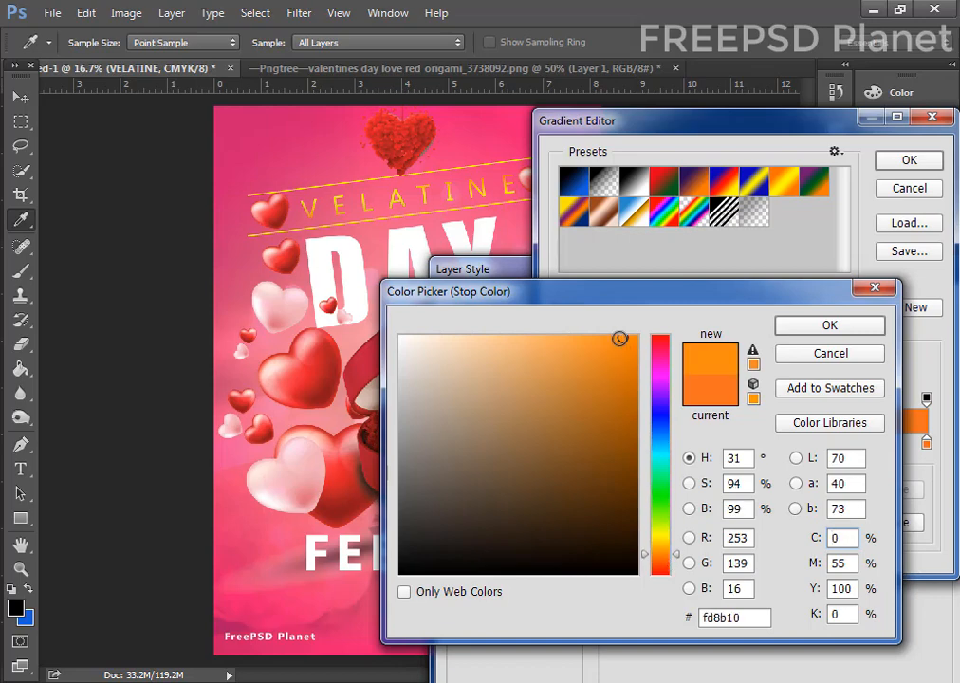
{"action": "left_click", "coordinate": [825, 323]}
Recolor the gradient's middle stop to lemon yellow e7f50c.
{"action": "double_click", "coordinate": [747, 446]}
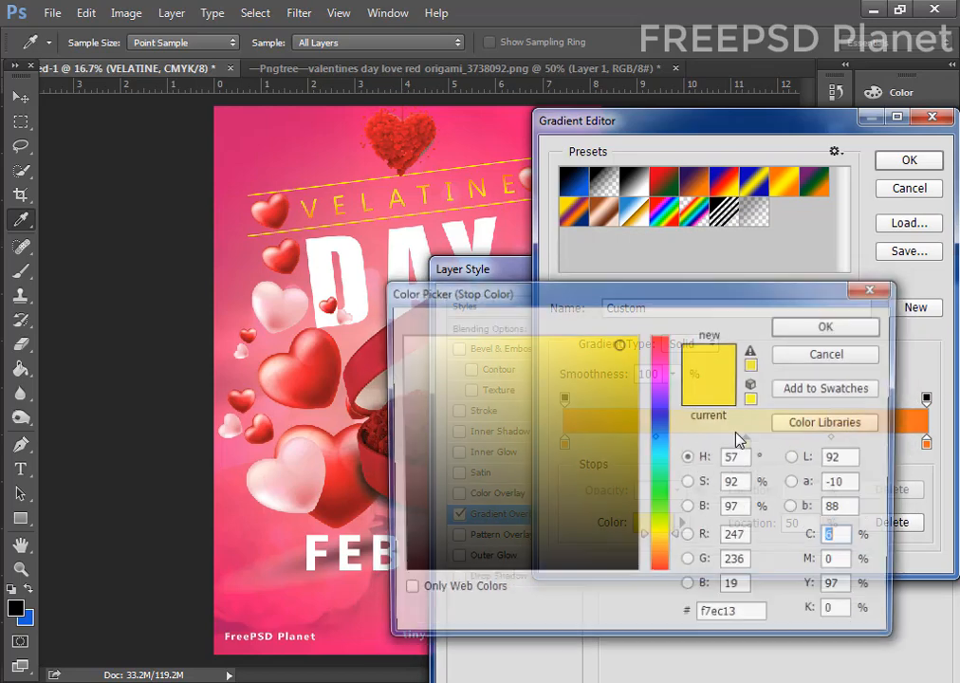
{"action": "left_click", "coordinate": [399, 145]}
{"action": "left_click", "coordinate": [437, 365]}
{"action": "left_click_drag", "start_coordinate": [436, 365], "coordinate": [397, 334]}
{"action": "left_click", "coordinate": [618, 372]}
{"action": "left_click", "coordinate": [660, 528]}
{"action": "left_click", "coordinate": [544, 397]}
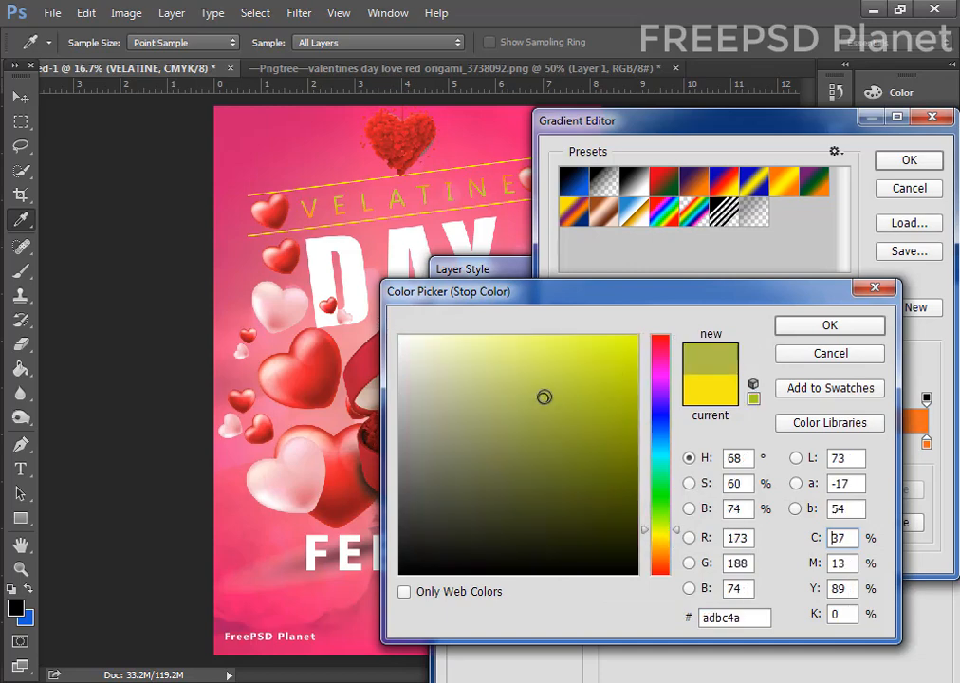
{"action": "mouse_move", "coordinate": [667, 544]}
{"action": "left_mouse_down"}
{"action": "mouse_move", "coordinate": [664, 553]}
{"action": "mouse_move", "coordinate": [665, 532]}
{"action": "left_mouse_up"}
{"action": "left_click", "coordinate": [628, 343]}
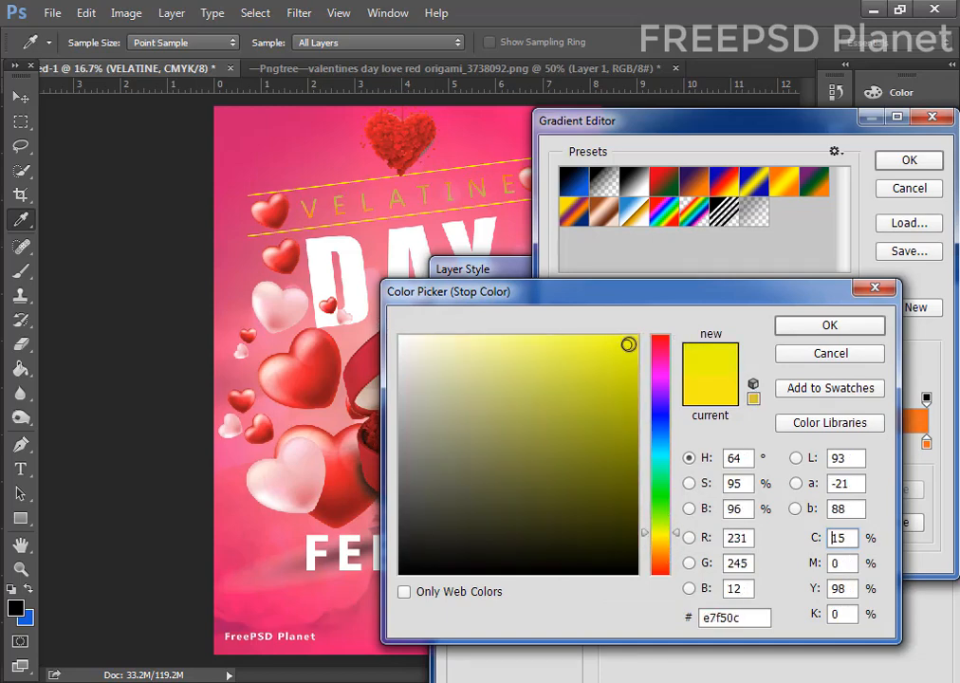
{"action": "left_click", "coordinate": [777, 325]}
Recolor the gradient's end stop to a light amber orange and apply the Gradient Overlay to the VELATINE text.
{"action": "left_click", "coordinate": [927, 442]}
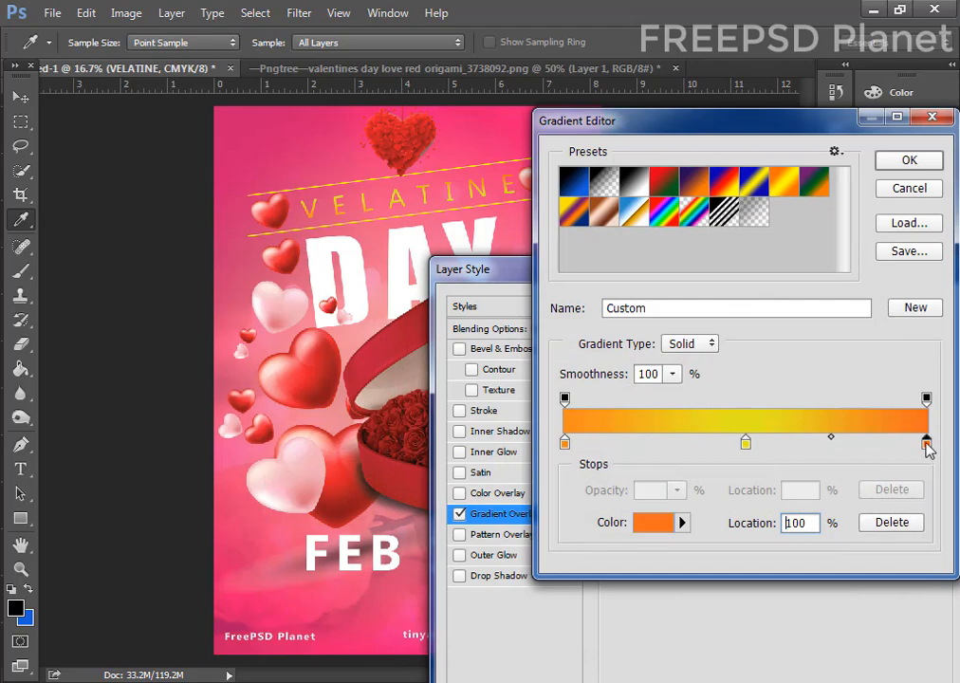
{"action": "double_click", "coordinate": [927, 442]}
{"action": "left_click_drag", "start_coordinate": [659, 537], "coordinate": [658, 550]}
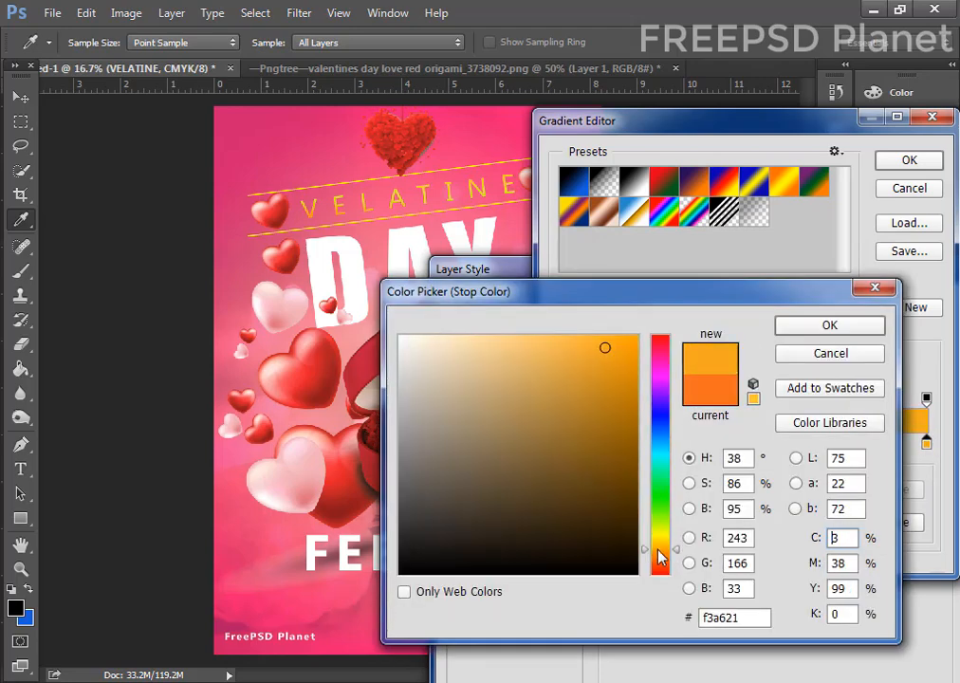
{"action": "left_click", "coordinate": [559, 351]}
{"action": "left_click", "coordinate": [807, 332]}
{"action": "left_click", "coordinate": [909, 159]}
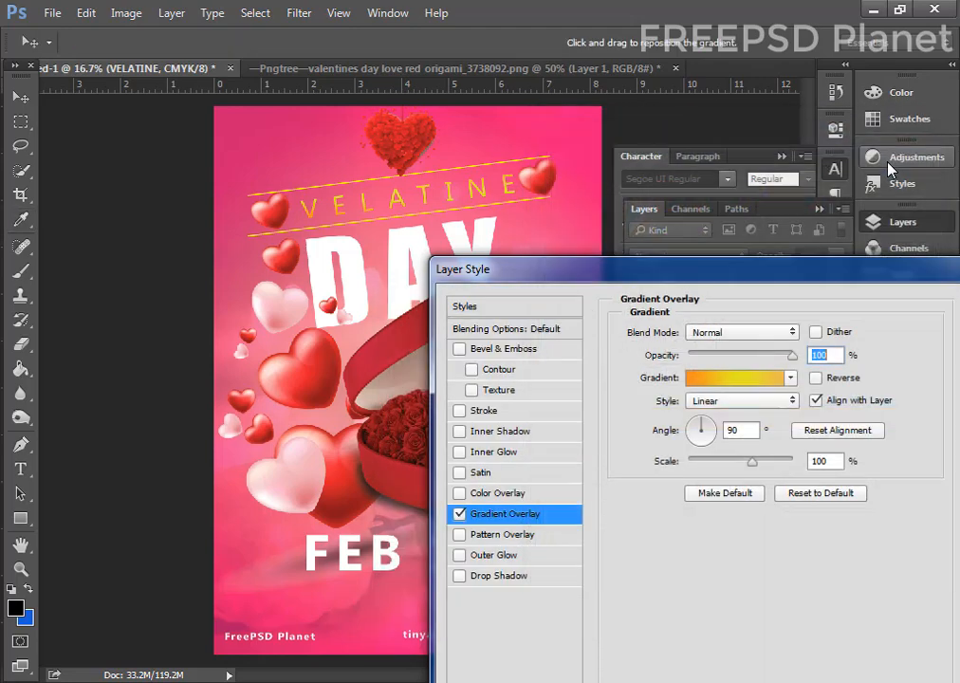
{"action": "left_click_drag", "start_coordinate": [847, 209], "coordinate": [578, 242]}
{"action": "left_click", "coordinate": [716, 276]}
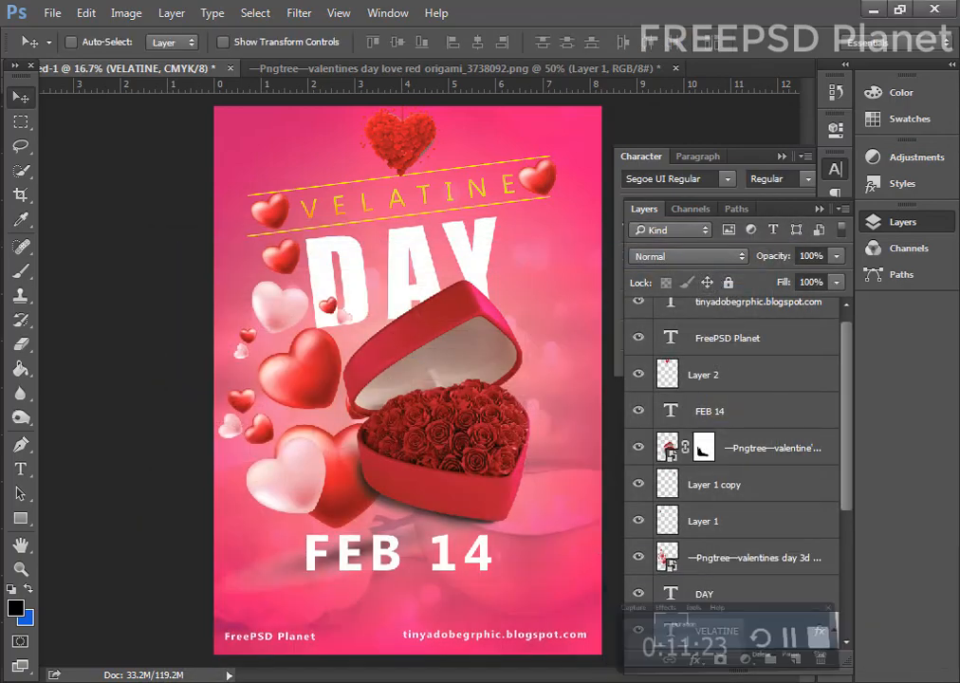